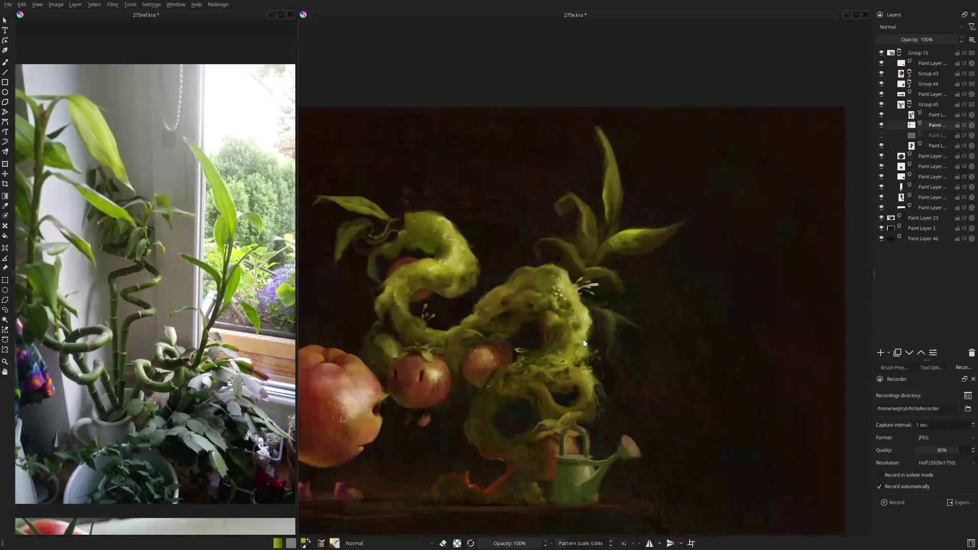
# Pick a colour from the painting and touch up the tall upright leaf above the green creature with the brush.
pyautogui.click(584, 343)
pyautogui.scroll(5, 615, 229)
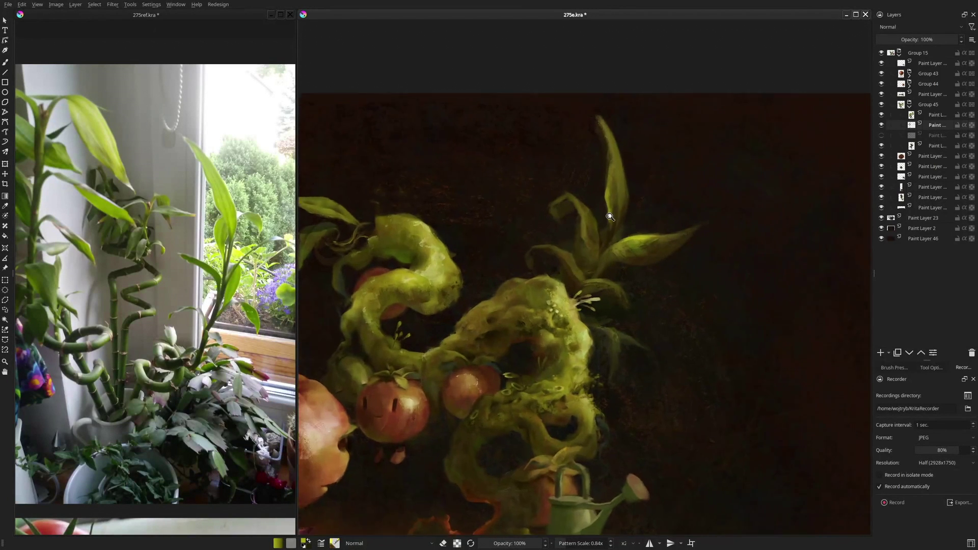
pyautogui.moveTo(647, 209); pyautogui.dragTo(626, 229)
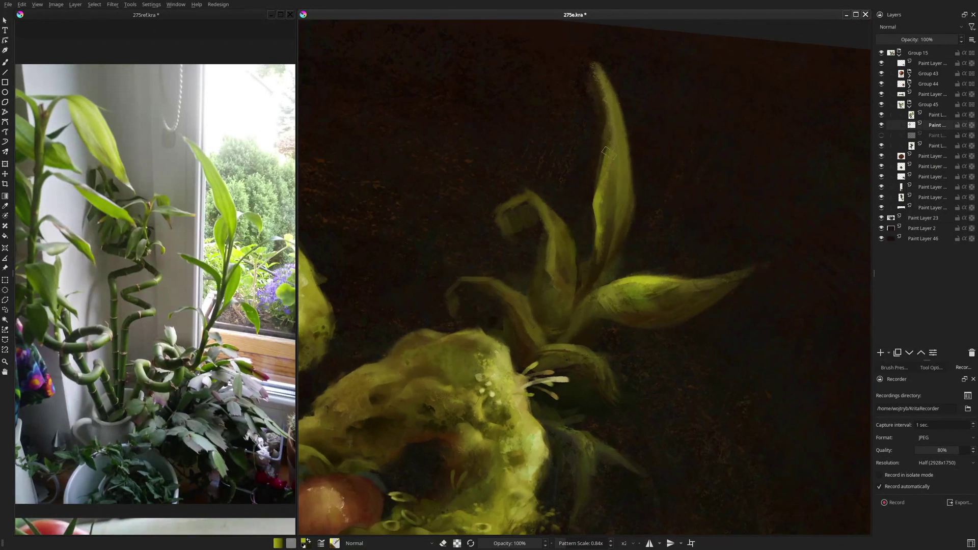
pyautogui.rightClick(609, 198)
pyautogui.click(610, 157)
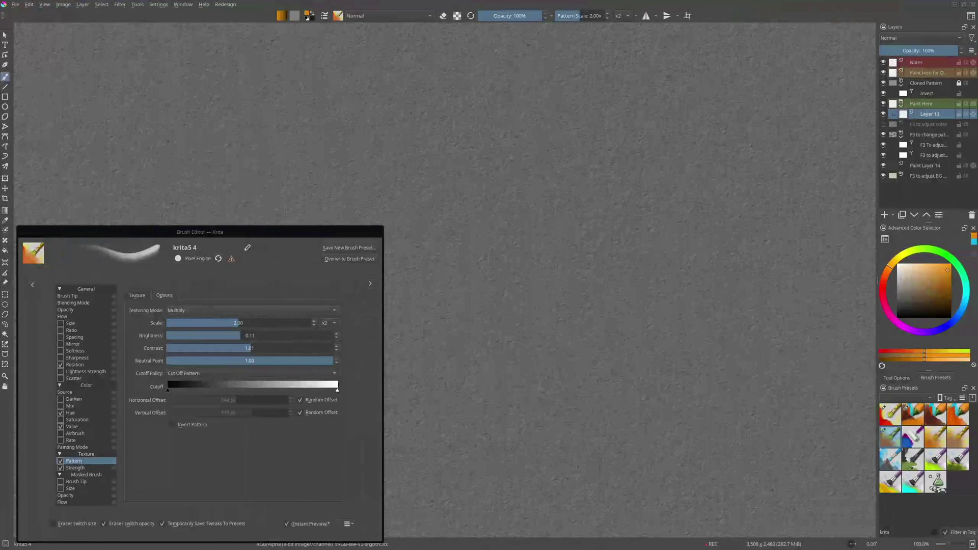
# Paint a horizontal test stroke in Multiply texturing mode and a second one below it in a different texturing mode.
pyautogui.moveTo(448, 86); pyautogui.dragTo(778, 90)
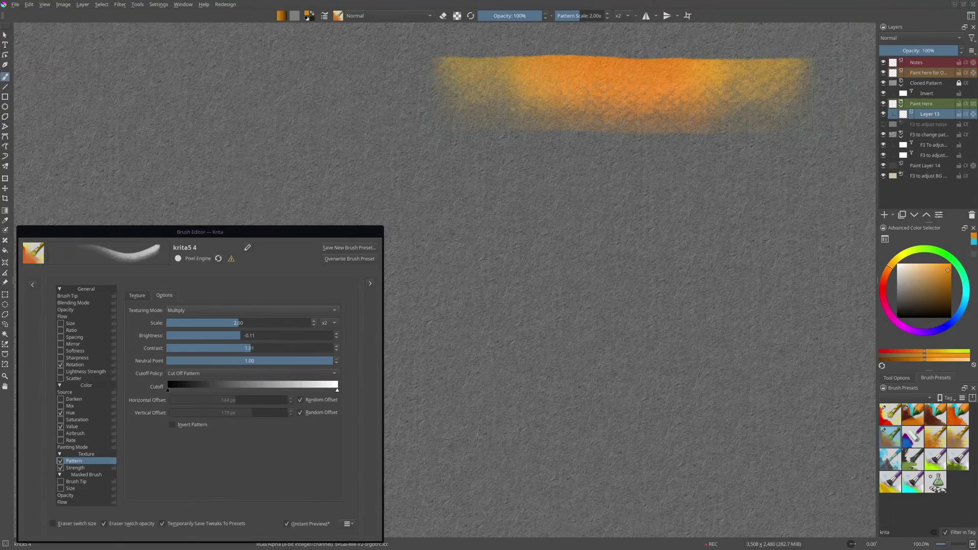
pyautogui.click(236, 310)
pyautogui.click(236, 321)
pyautogui.moveTo(456, 186)
pyautogui.mouseDown()
pyautogui.moveTo(697, 192)
pyautogui.moveTo(744, 213)
pyautogui.moveTo(808, 185)
pyautogui.mouseUp()
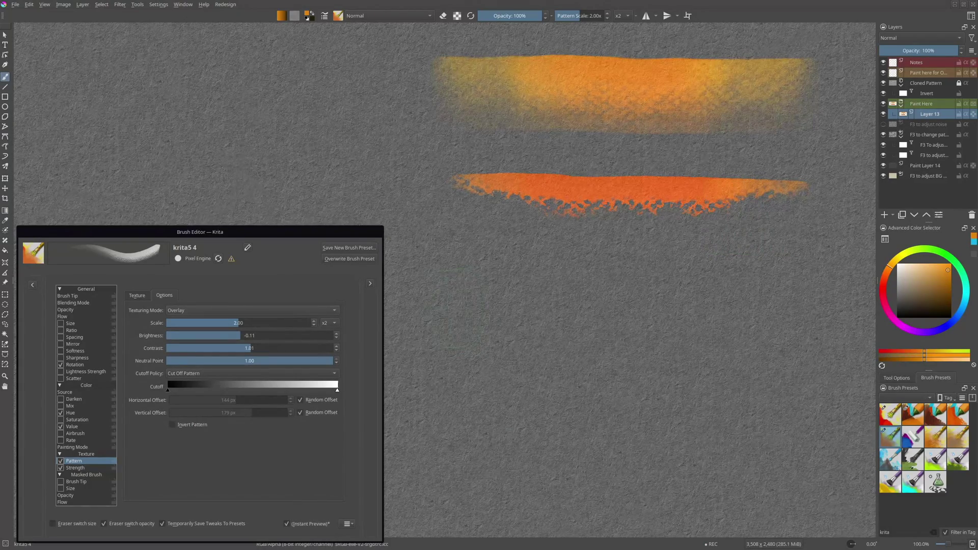
# Paint one test stroke in Overlay texturing mode and another below it in Hard Mix (Photoshop) mode.
pyautogui.moveTo(438, 310); pyautogui.dragTo(792, 311)
pyautogui.click(219, 307)
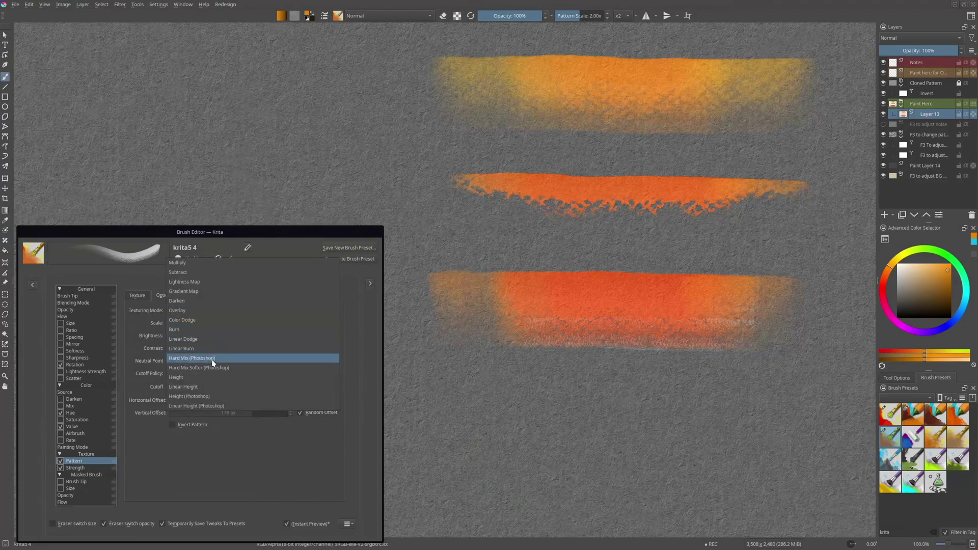
pyautogui.click(229, 353)
pyautogui.moveTo(432, 410)
pyautogui.mouseDown()
pyautogui.moveTo(491, 413)
pyautogui.moveTo(575, 438)
pyautogui.moveTo(654, 437)
pyautogui.moveTo(764, 415)
pyautogui.mouseUp()
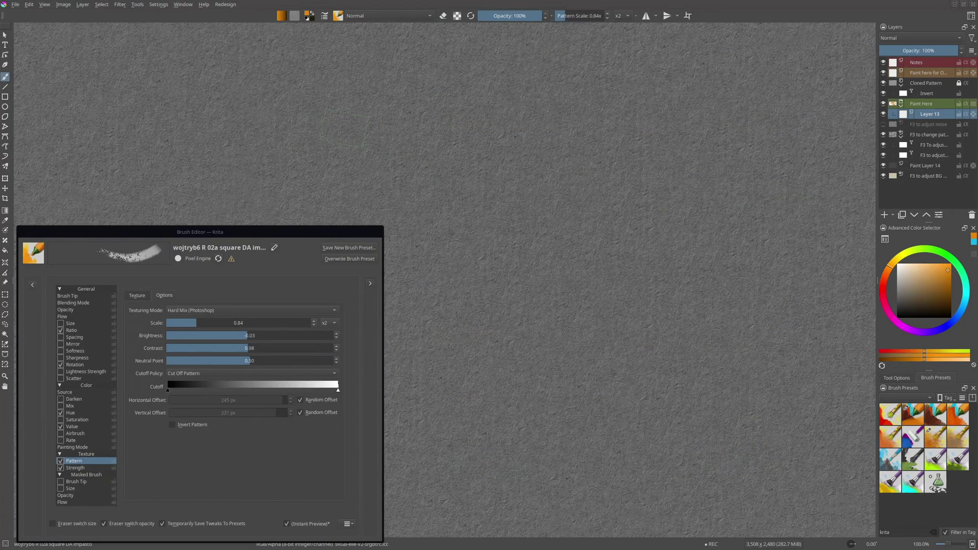
# Paint a wide test stroke with the square DA impasto preset and another with a different brush preset.
pyautogui.moveTo(280, 127)
pyautogui.mouseDown()
pyautogui.moveTo(632, 135)
pyautogui.moveTo(795, 155)
pyautogui.mouseUp()
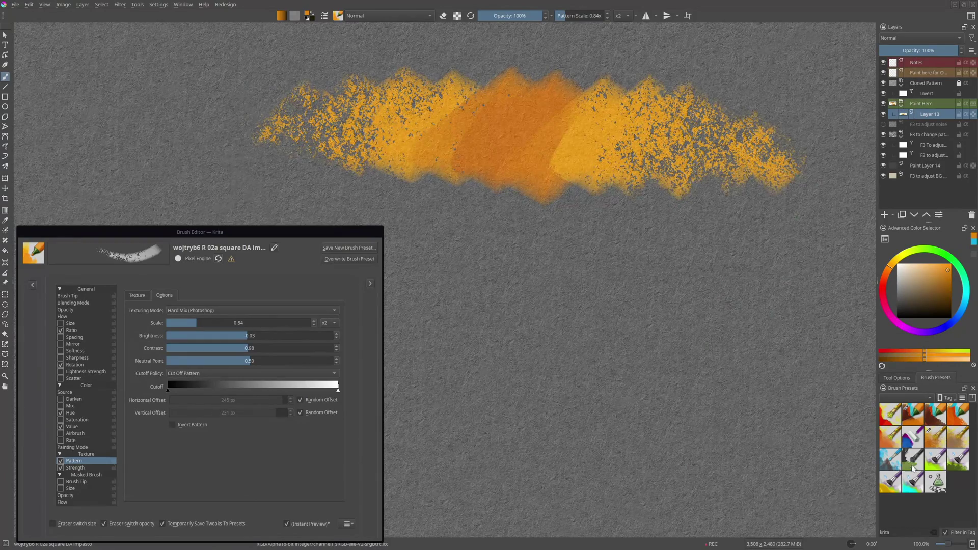
pyautogui.click(904, 418)
pyautogui.moveTo(443, 258)
pyautogui.mouseDown()
pyautogui.moveTo(530, 298)
pyautogui.moveTo(611, 316)
pyautogui.moveTo(509, 382)
pyautogui.moveTo(611, 407)
pyautogui.moveTo(728, 352)
pyautogui.moveTo(655, 306)
pyautogui.moveTo(646, 280)
pyautogui.mouseUp()
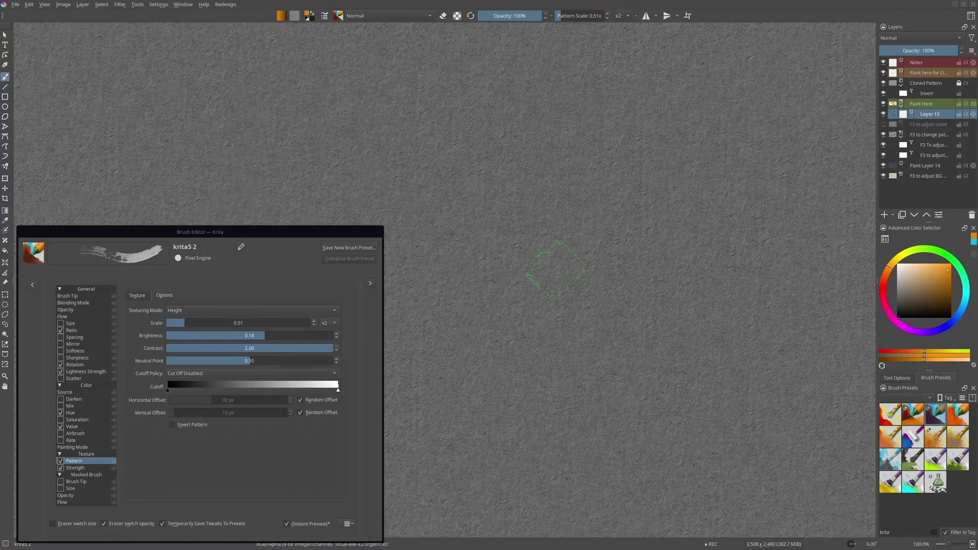
# Paint test strokes with the krita5 2 and krita5 8 Copy presets, adding orange over the turquoise band's end.
pyautogui.moveTo(555, 268)
pyautogui.mouseDown()
pyautogui.moveTo(550, 296)
pyautogui.moveTo(591, 280)
pyautogui.moveTo(629, 285)
pyautogui.moveTo(627, 339)
pyautogui.moveTo(613, 356)
pyautogui.moveTo(587, 372)
pyautogui.moveTo(555, 362)
pyautogui.moveTo(575, 342)
pyautogui.moveTo(642, 318)
pyautogui.moveTo(588, 395)
pyautogui.moveTo(604, 389)
pyautogui.moveTo(606, 369)
pyautogui.moveTo(533, 389)
pyautogui.moveTo(523, 359)
pyautogui.moveTo(491, 346)
pyautogui.moveTo(484, 325)
pyautogui.moveTo(497, 331)
pyautogui.moveTo(569, 304)
pyautogui.mouseUp()
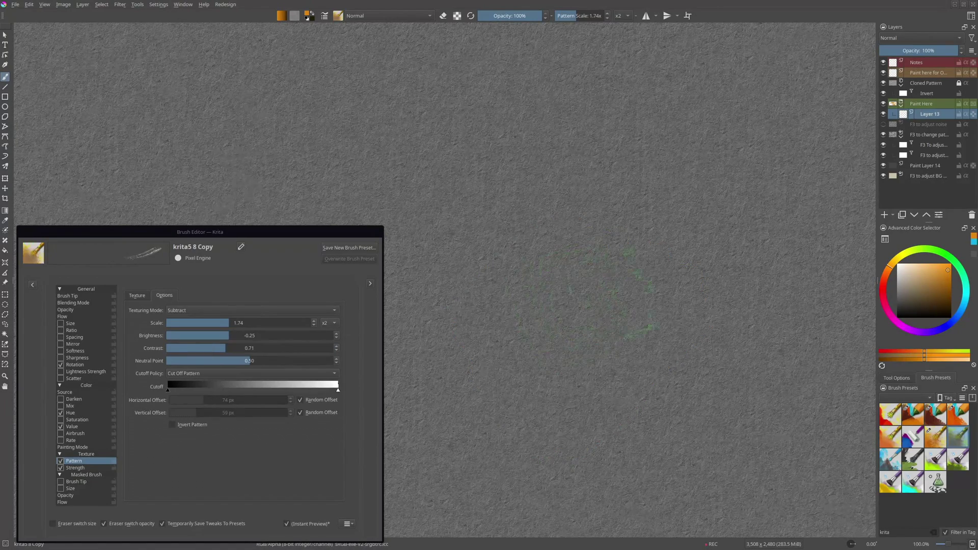
pyautogui.moveTo(586, 326)
pyautogui.mouseDown()
pyautogui.moveTo(550, 265)
pyautogui.moveTo(459, 214)
pyautogui.moveTo(677, 229)
pyautogui.moveTo(703, 366)
pyautogui.mouseUp()
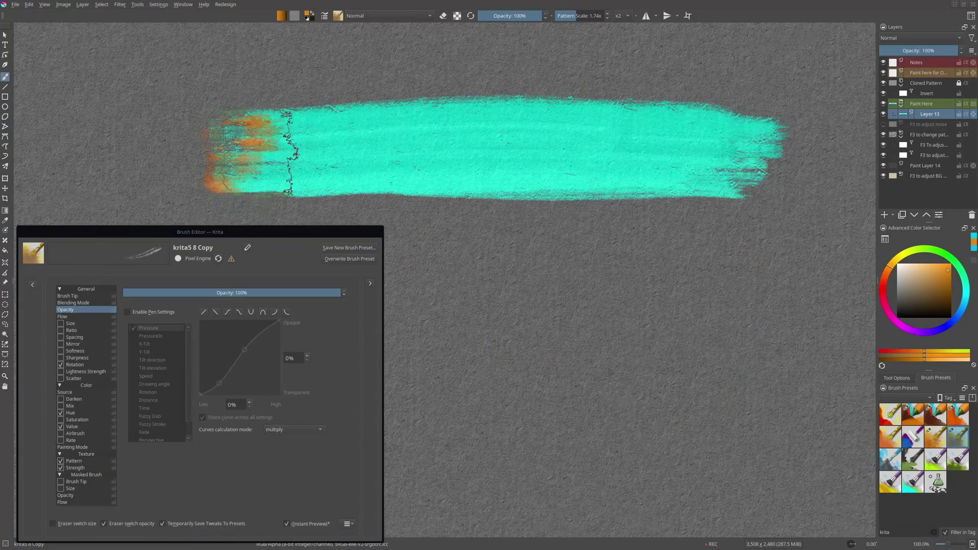
pyautogui.moveTo(250, 153)
pyautogui.mouseDown()
pyautogui.moveTo(563, 140)
pyautogui.moveTo(415, 181)
pyautogui.moveTo(428, 147)
pyautogui.moveTo(358, 155)
pyautogui.moveTo(425, 143)
pyautogui.moveTo(481, 153)
pyautogui.mouseUp()
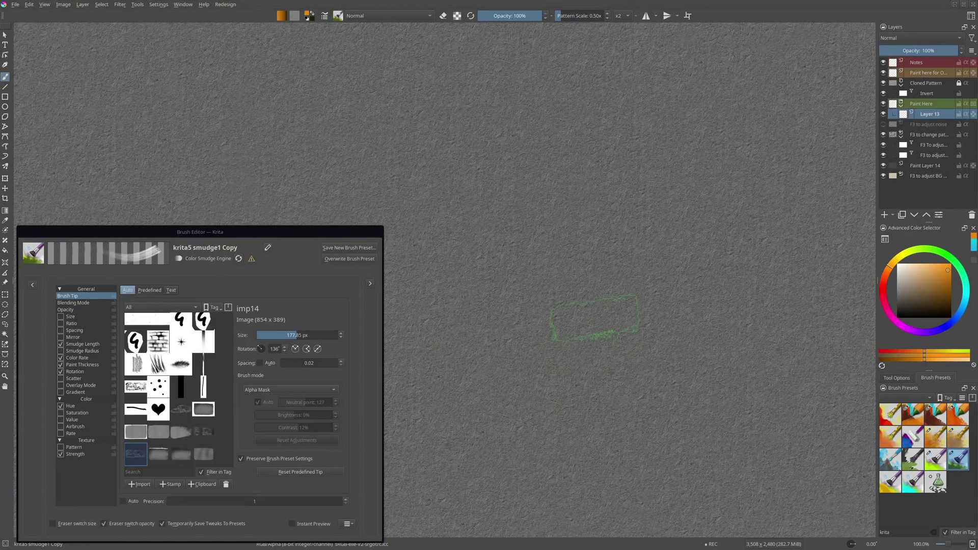
# Paint and smudge colour strokes on the canvas with the krita5 smudge1 Copy preset, and clear the layer.
pyautogui.moveTo(595, 312)
pyautogui.mouseDown()
pyautogui.moveTo(525, 241)
pyautogui.moveTo(550, 247)
pyautogui.moveTo(474, 359)
pyautogui.moveTo(563, 310)
pyautogui.moveTo(459, 353)
pyautogui.moveTo(484, 285)
pyautogui.moveTo(517, 267)
pyautogui.moveTo(494, 287)
pyautogui.moveTo(589, 254)
pyautogui.moveTo(517, 290)
pyautogui.moveTo(440, 275)
pyautogui.moveTo(463, 338)
pyautogui.moveTo(438, 433)
pyautogui.moveTo(575, 322)
pyautogui.moveTo(560, 430)
pyautogui.moveTo(509, 428)
pyautogui.mouseUp()
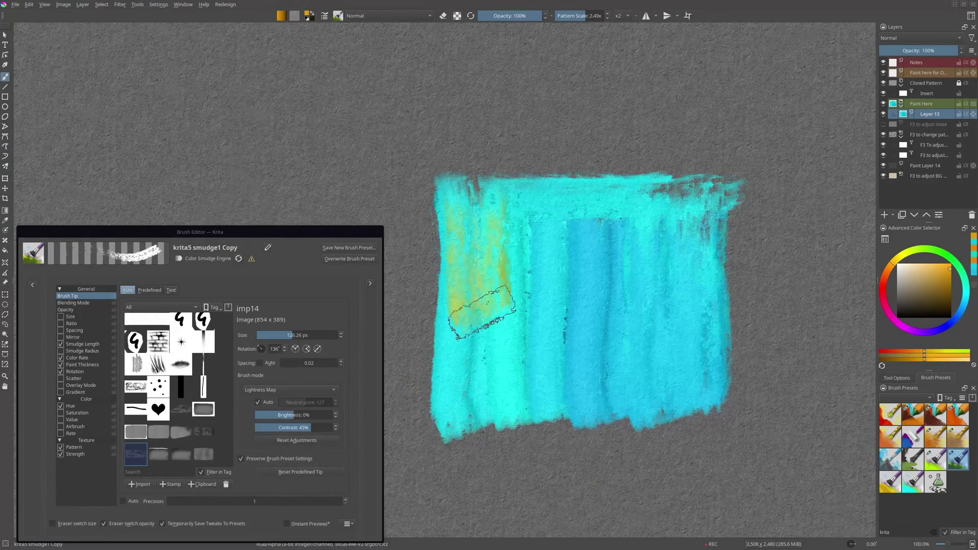
pyautogui.moveTo(469, 295)
pyautogui.mouseDown()
pyautogui.moveTo(465, 306)
pyautogui.moveTo(524, 327)
pyautogui.moveTo(594, 310)
pyautogui.moveTo(662, 244)
pyautogui.moveTo(591, 312)
pyautogui.moveTo(448, 326)
pyautogui.moveTo(509, 378)
pyautogui.moveTo(543, 443)
pyautogui.moveTo(458, 408)
pyautogui.moveTo(555, 387)
pyautogui.moveTo(491, 458)
pyautogui.moveTo(515, 387)
pyautogui.moveTo(601, 397)
pyautogui.moveTo(499, 354)
pyautogui.moveTo(418, 285)
pyautogui.moveTo(402, 214)
pyautogui.moveTo(430, 124)
pyautogui.mouseUp()
pyautogui.press('Delete')
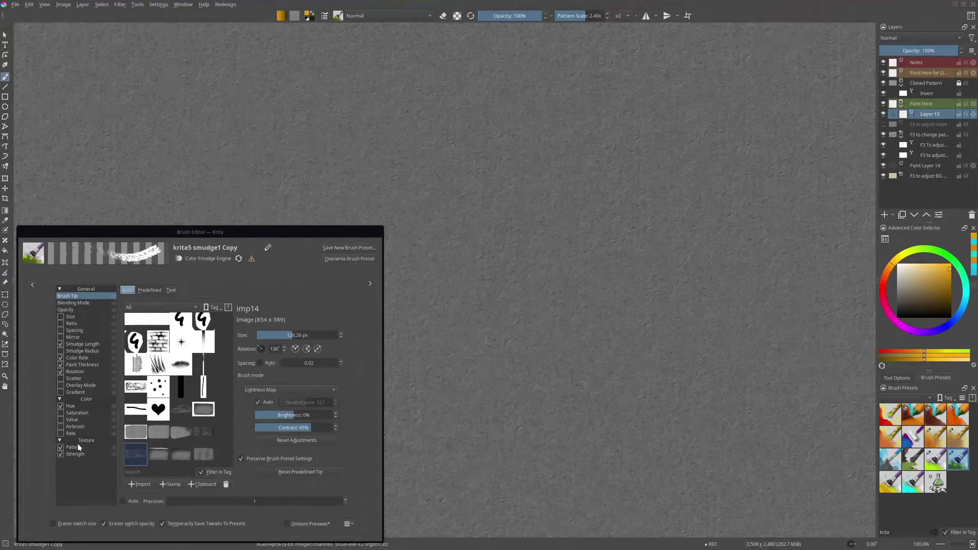
# Review the texturing modes available in the smudge brush's pattern options.
pyautogui.click(76, 447)
pyautogui.click(163, 296)
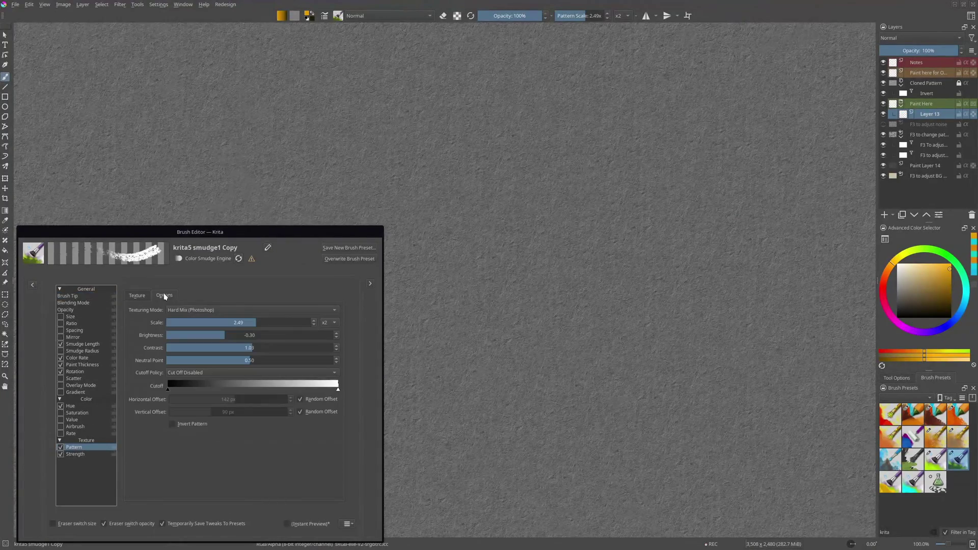
pyautogui.click(194, 311)
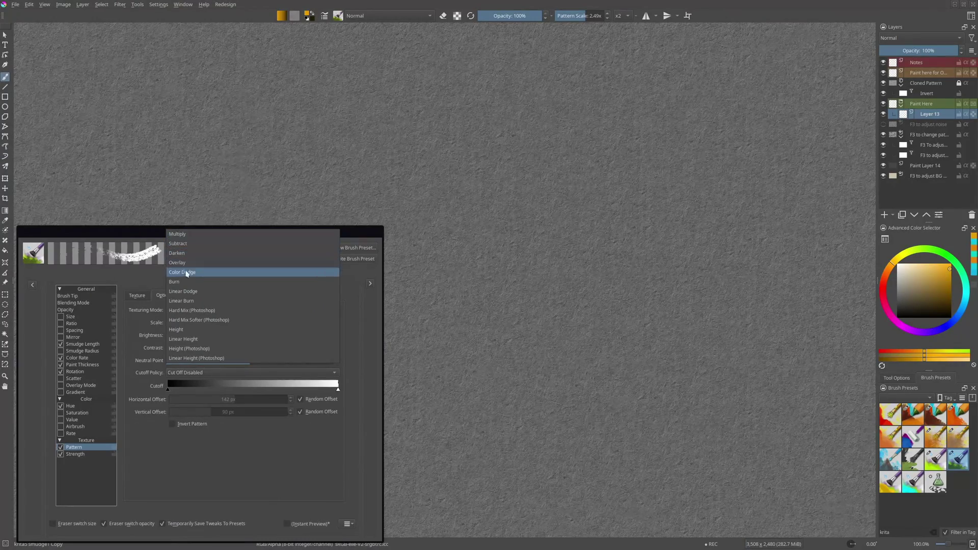
# Open the resource manager and select the krita5_10 brush preset.
pyautogui.click(162, 5)
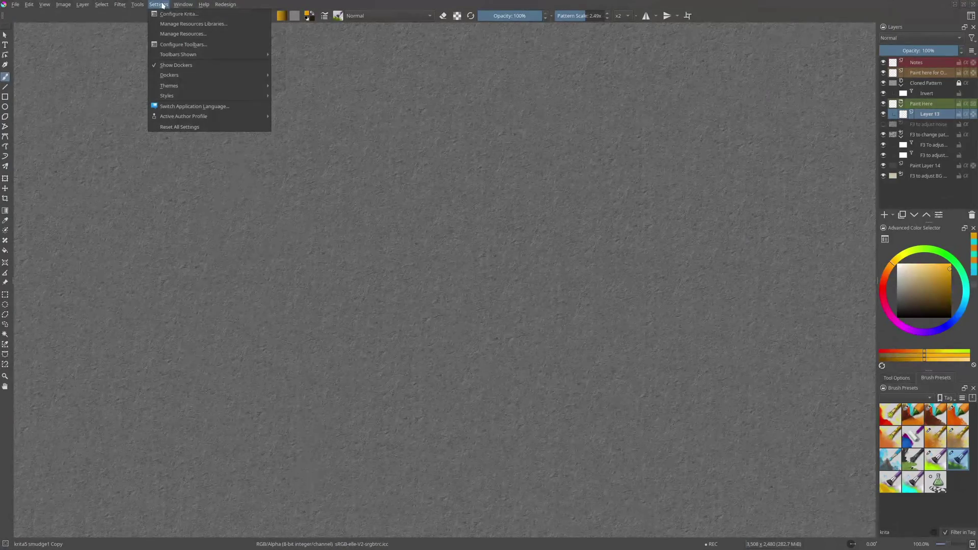
pyautogui.click(165, 34)
pyautogui.moveTo(512, 163); pyautogui.dragTo(525, 178)
pyautogui.click(431, 250)
pyautogui.click(453, 271)
pyautogui.scroll(-2, 453, 275)
pyautogui.click(453, 284)
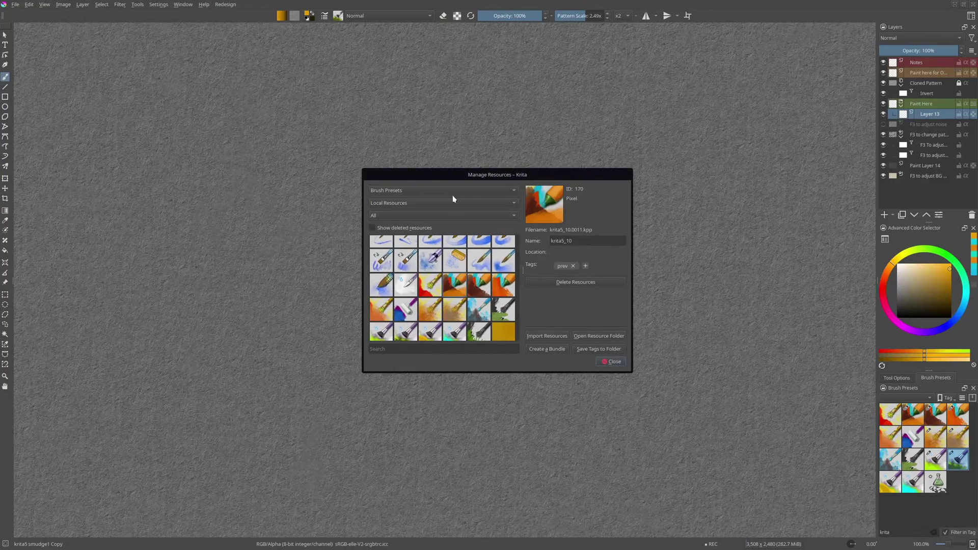
# Look through the resource type, storage and tag filters while keeping all local brush presets listed.
pyautogui.click(452, 193)
pyautogui.click(452, 193)
pyautogui.click(448, 204)
pyautogui.click(447, 204)
pyautogui.click(444, 218)
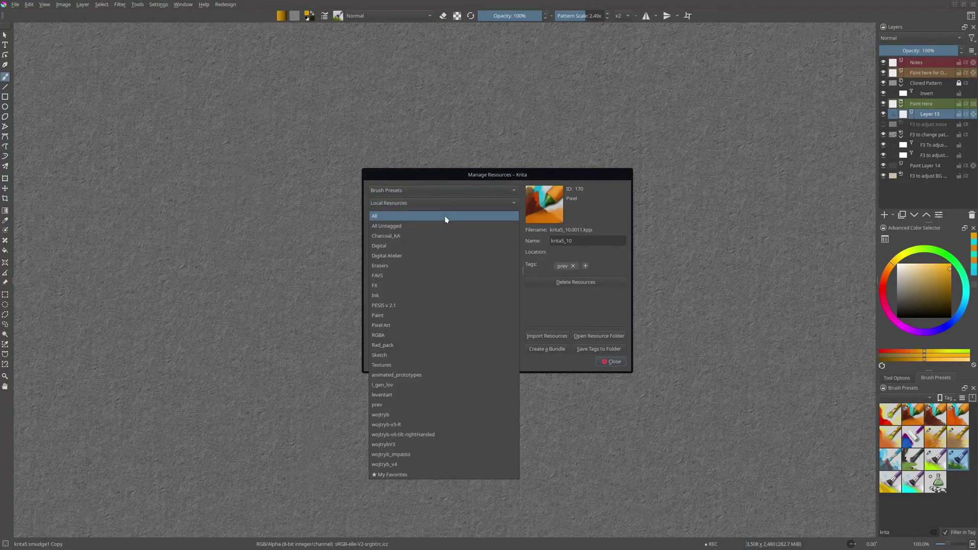
pyautogui.click(445, 218)
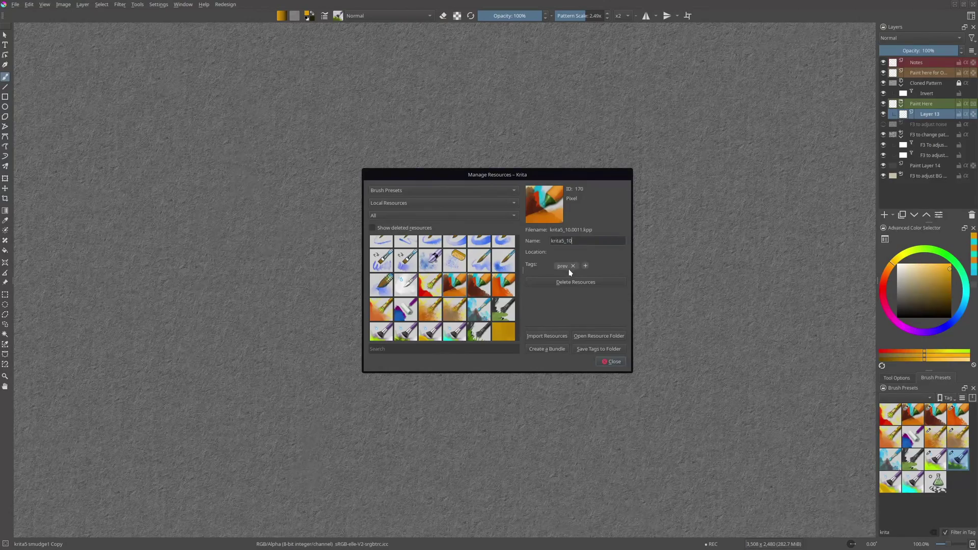
# Add the wojtryb tag to the krita5_10 brush preset, view the resource types and close the resource manager.
pyautogui.click(586, 266)
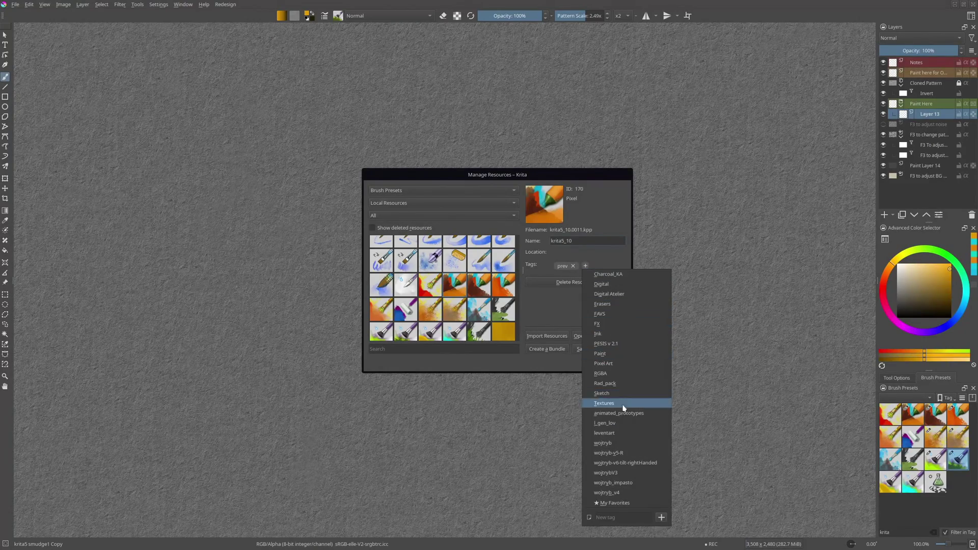
pyautogui.click(605, 443)
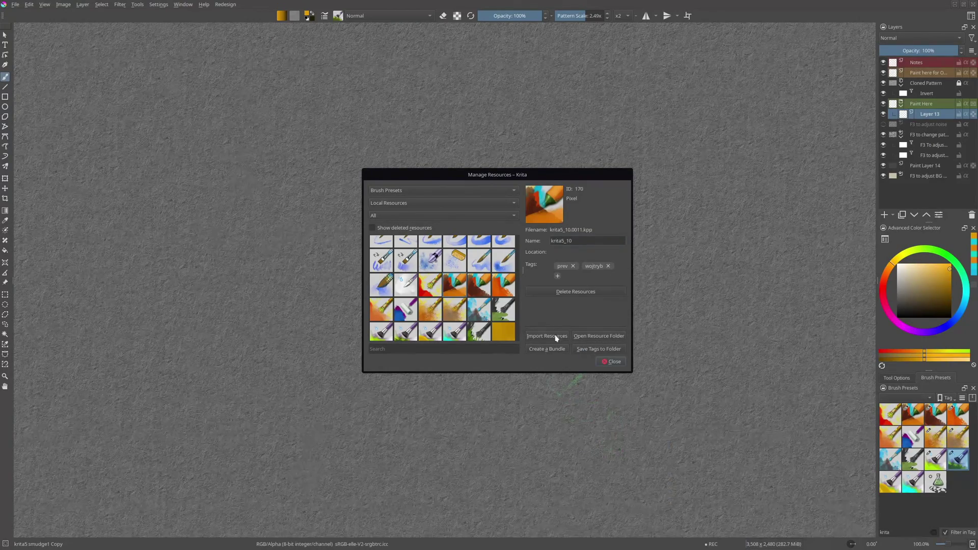
pyautogui.click(428, 191)
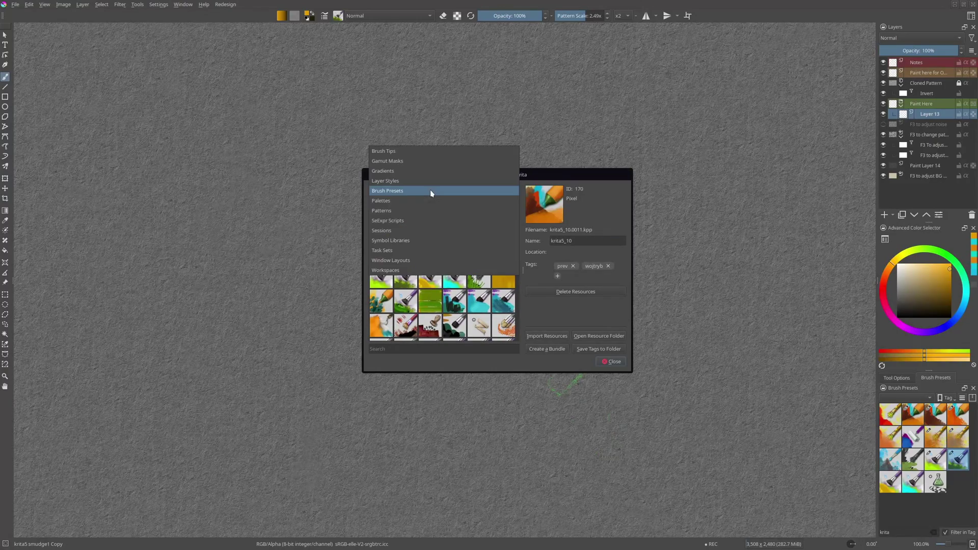
pyautogui.click(612, 364)
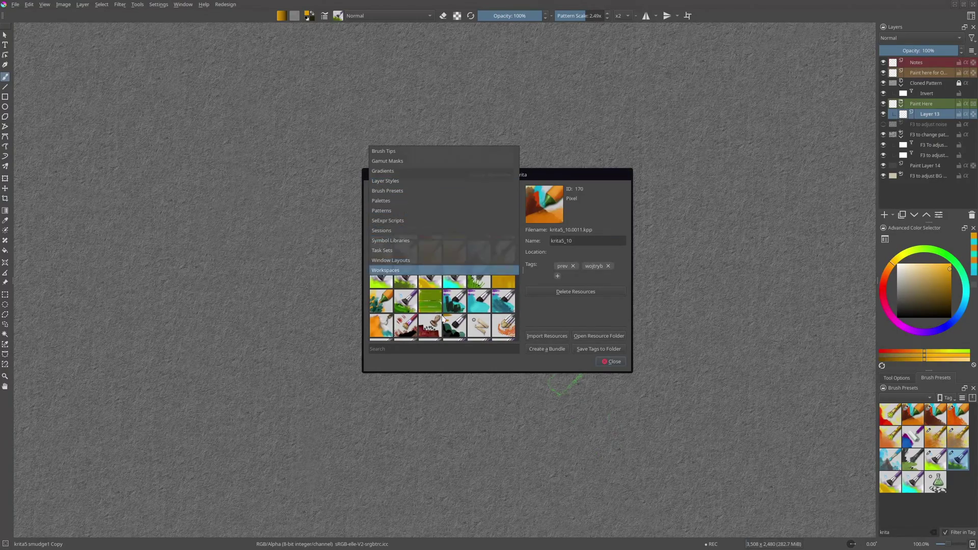
pyautogui.click(611, 362)
# View the installed bundles in the resource libraries manager and close it.
pyautogui.click(183, 4)
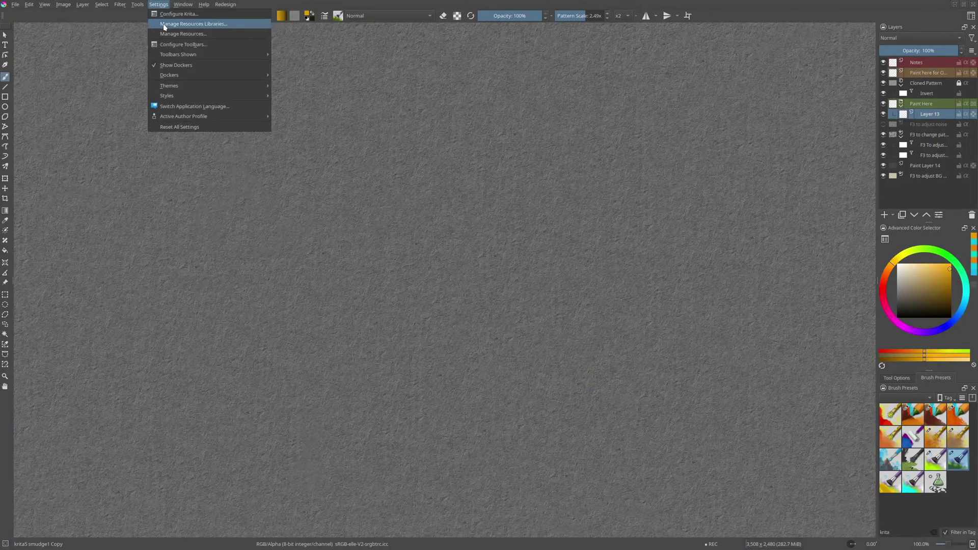
pyautogui.click(204, 24)
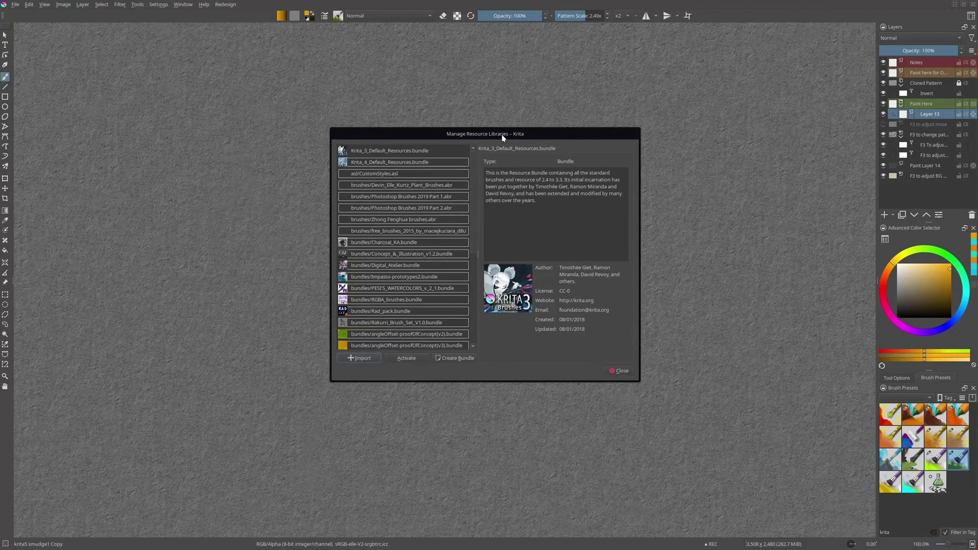
pyautogui.click(619, 370)
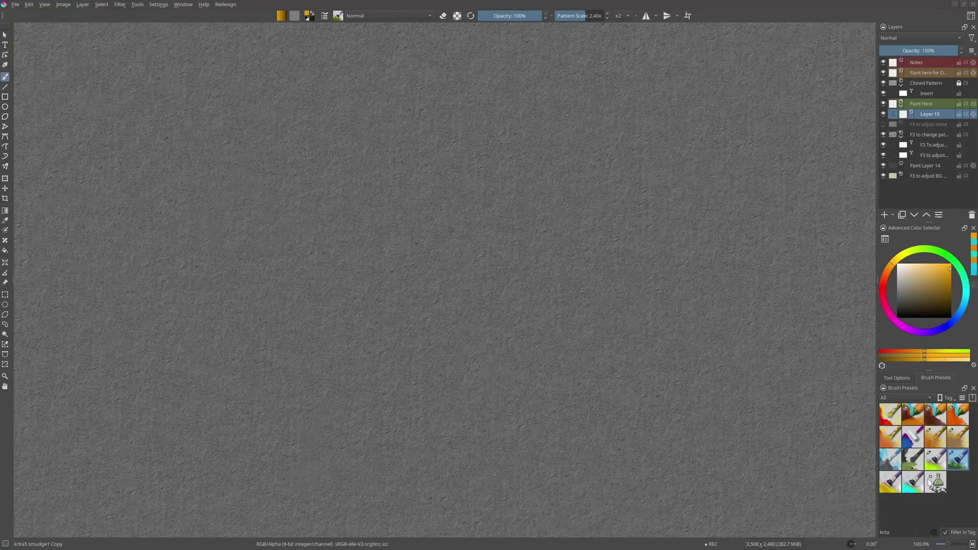
# Clear the brush preset search filter and browse through the full list of presets.
pyautogui.click(936, 531)
pyautogui.scroll(-5, 931, 430)
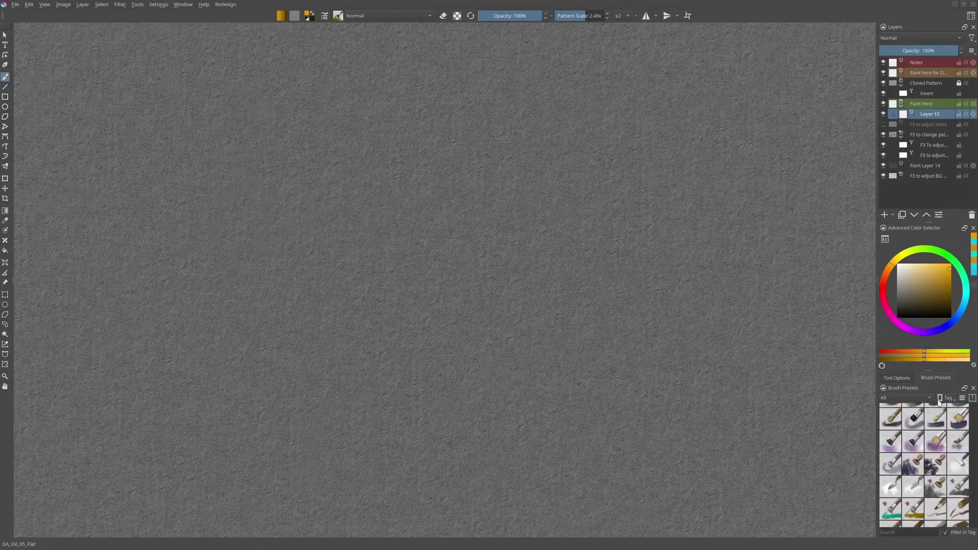
pyautogui.scroll(-10, 931, 433)
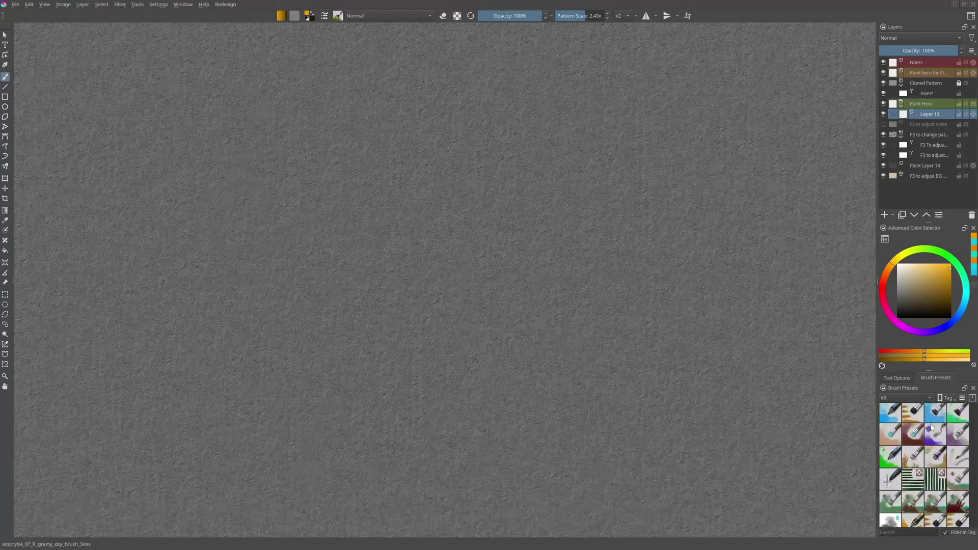
pyautogui.scroll(-8, 931, 443)
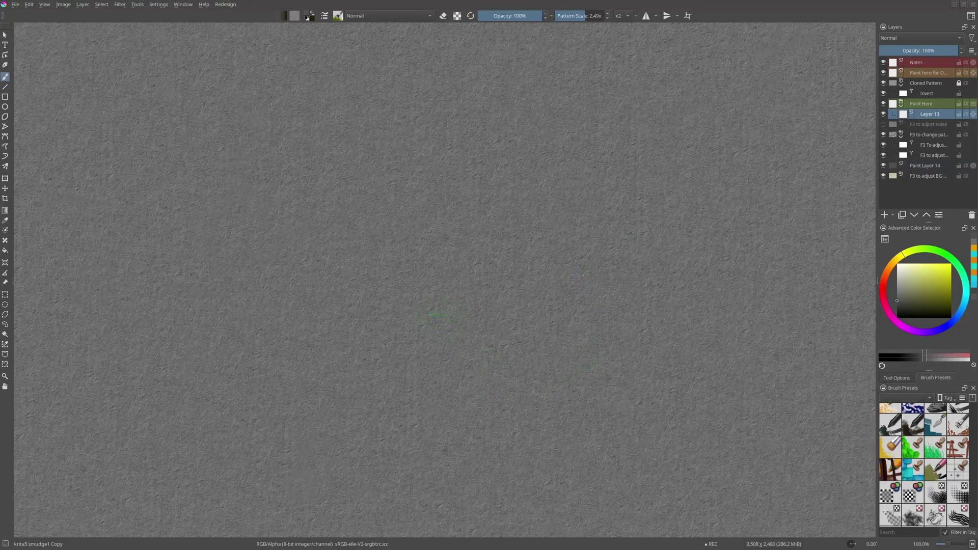
# Show the pop-up colour selector, then view its custom background colour in the Color Selector Settings and accept it.
pyautogui.hotkey('shift', 'i')
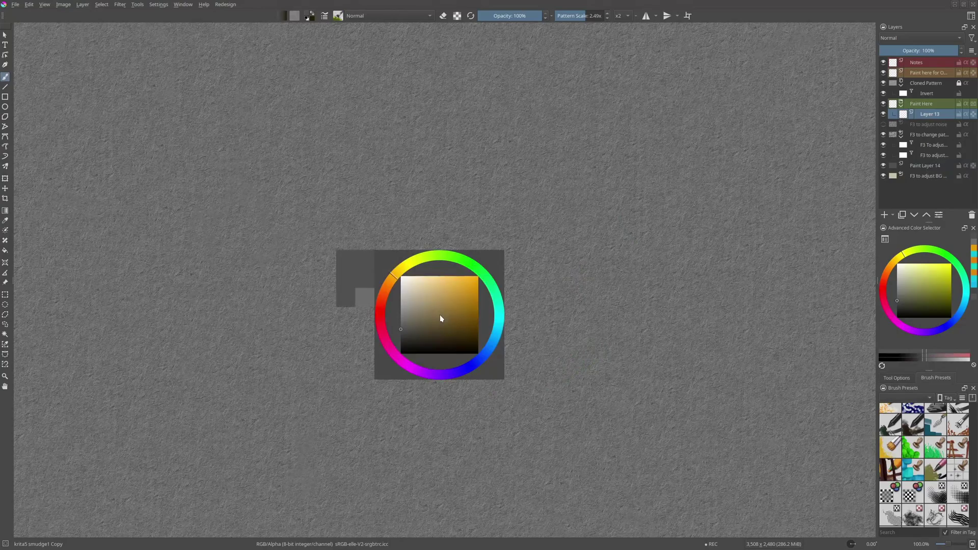
pyautogui.hotkey('shift', 'i')
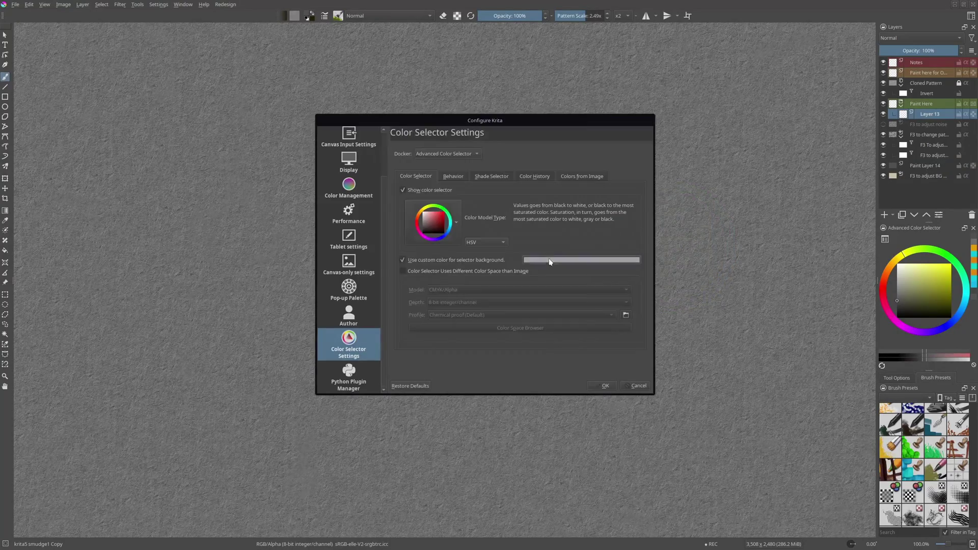
pyautogui.click(546, 259)
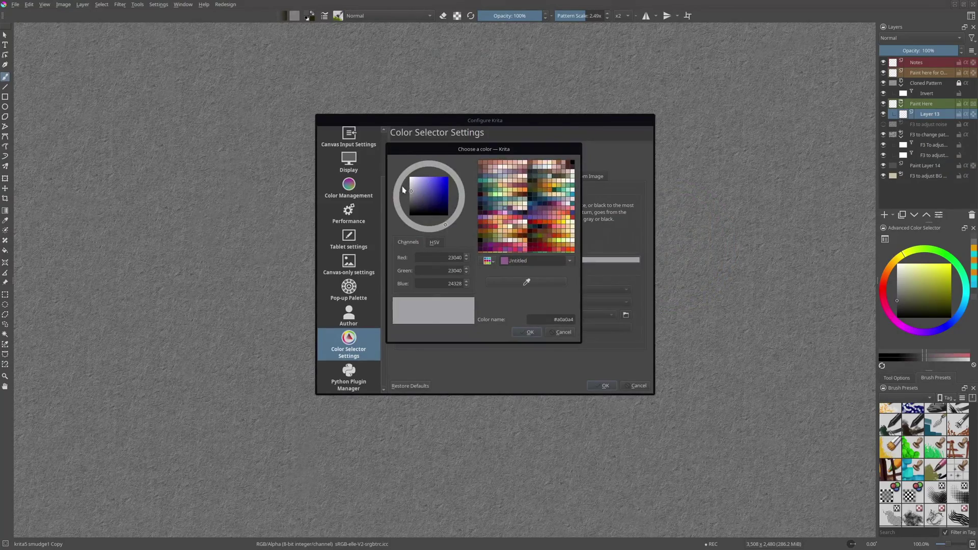
pyautogui.click(529, 332)
pyautogui.click(605, 385)
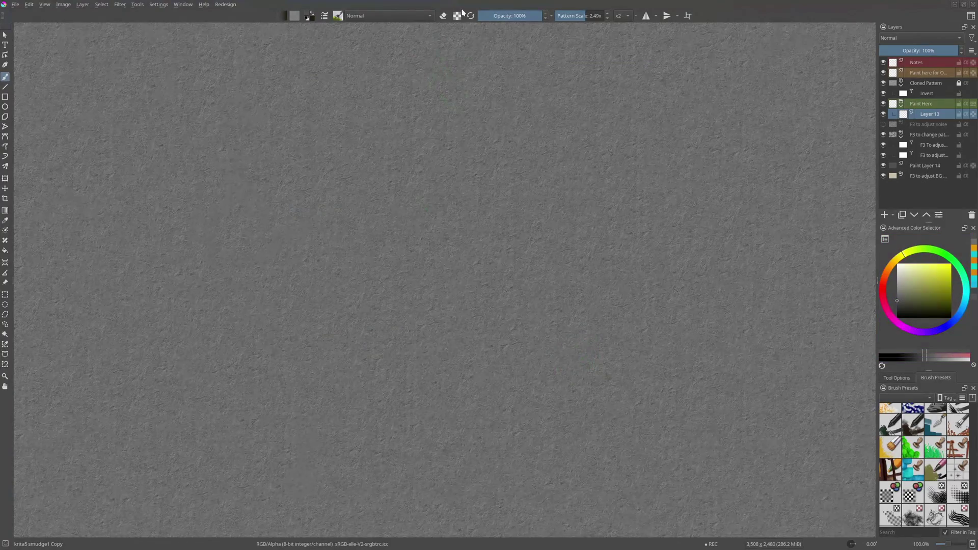
pyautogui.click(427, 15)
pyautogui.click(451, 7)
pyautogui.click(645, 16)
pyautogui.click(645, 16)
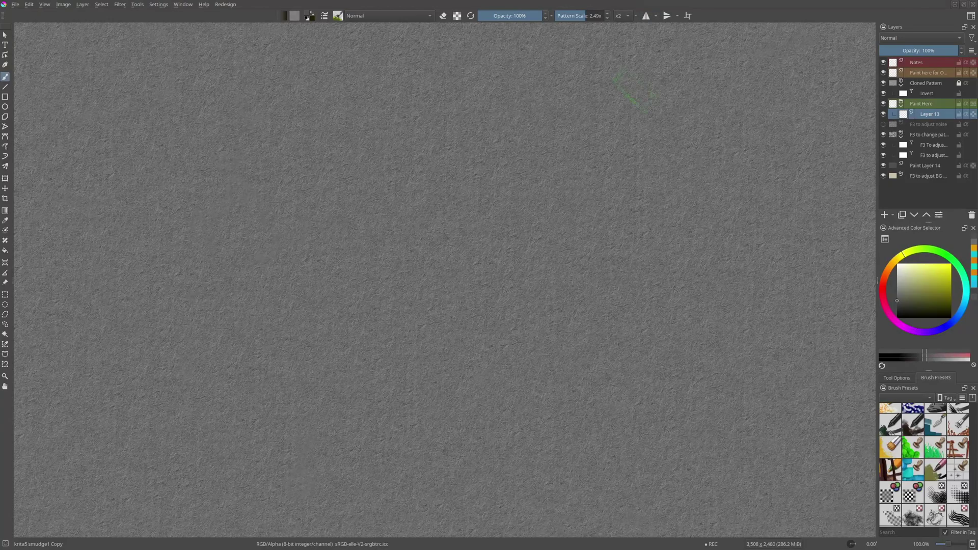
# Lower the brush opacity to 47% and set the pattern scale to 2.00x.
pyautogui.click(337, 16)
pyautogui.click(337, 16)
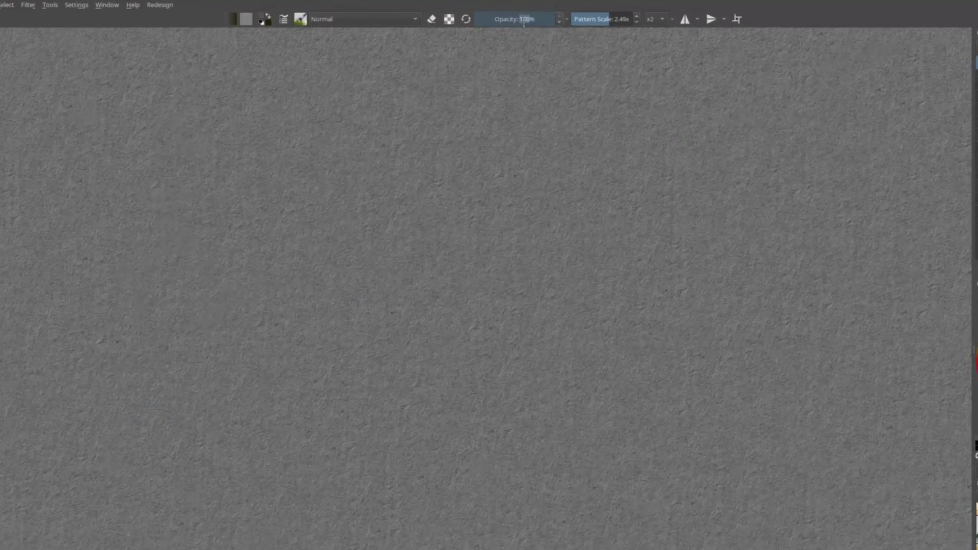
pyautogui.moveTo(524, 20); pyautogui.dragTo(518, 24)
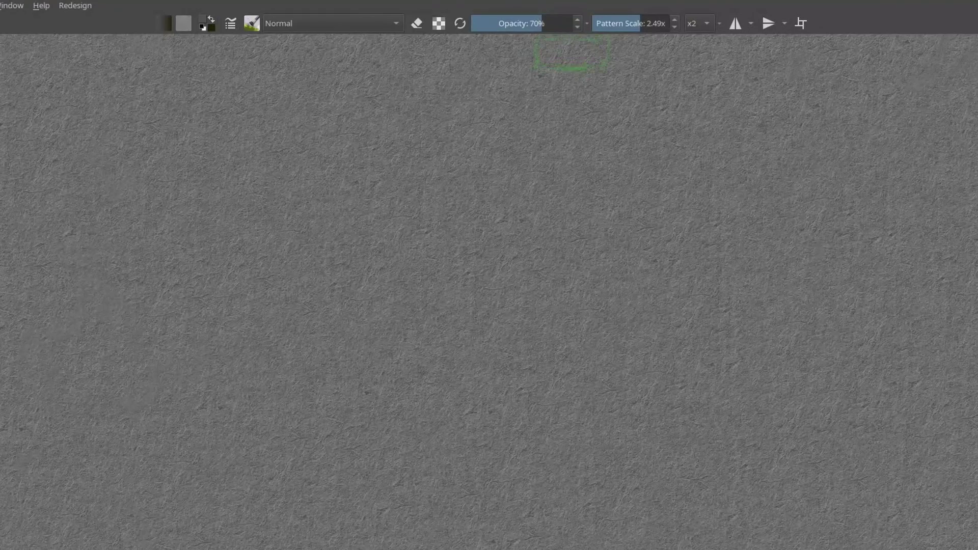
pyautogui.moveTo(637, 26)
pyautogui.mouseDown()
pyautogui.moveTo(611, 23)
pyautogui.moveTo(649, 23)
pyautogui.moveTo(633, 22)
pyautogui.mouseUp()
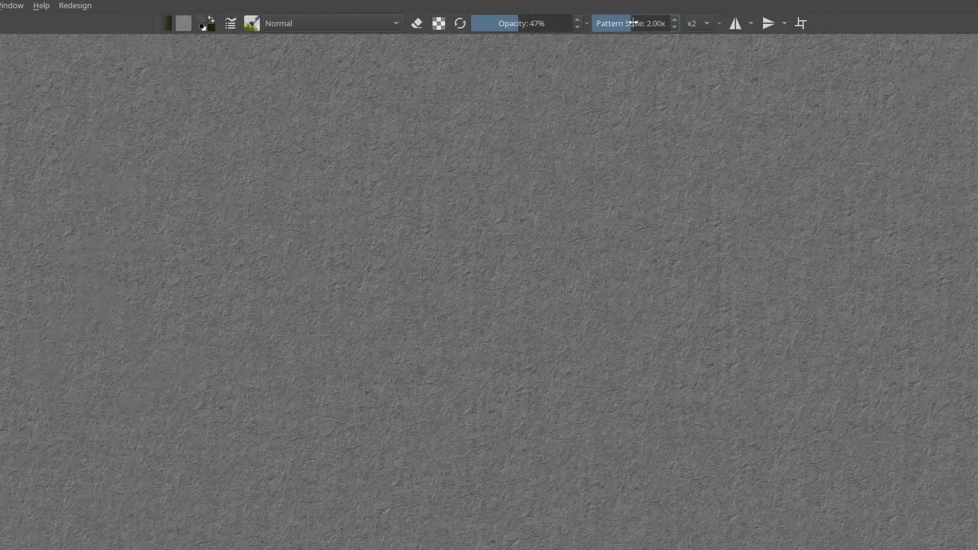
pyautogui.moveTo(518, 23)
pyautogui.mouseDown()
pyautogui.moveTo(572, 23)
pyautogui.moveTo(524, 23)
pyautogui.mouseUp()
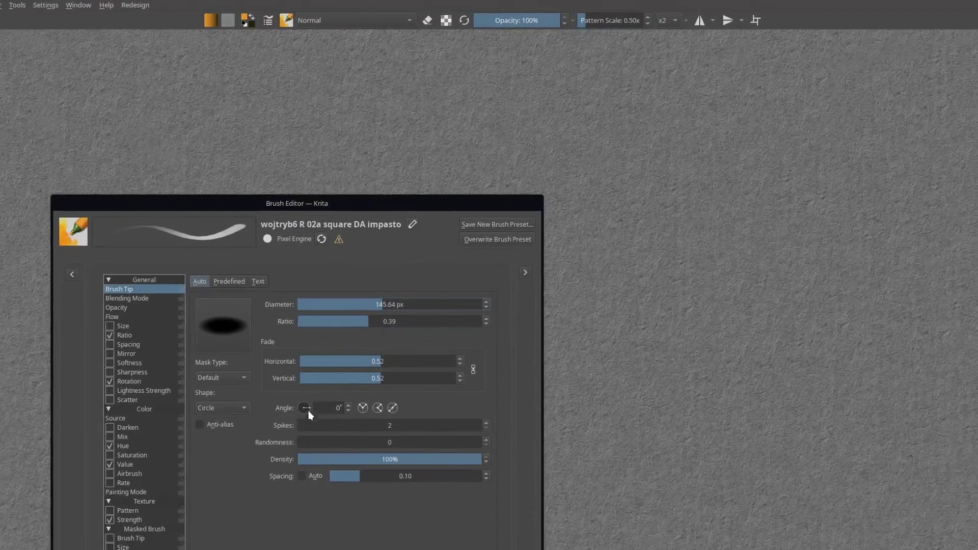
# Rotate the tip of the wojtryb6 R 02a square DA impasto brush to 135° and reset its angle to 0°.
pyautogui.moveTo(361, 328)
pyautogui.mouseDown()
pyautogui.moveTo(389, 298)
pyautogui.moveTo(383, 286)
pyautogui.moveTo(399, 328)
pyautogui.moveTo(360, 242)
pyautogui.moveTo(378, 260)
pyautogui.moveTo(398, 294)
pyautogui.moveTo(380, 265)
pyautogui.moveTo(316, 270)
pyautogui.mouseUp()
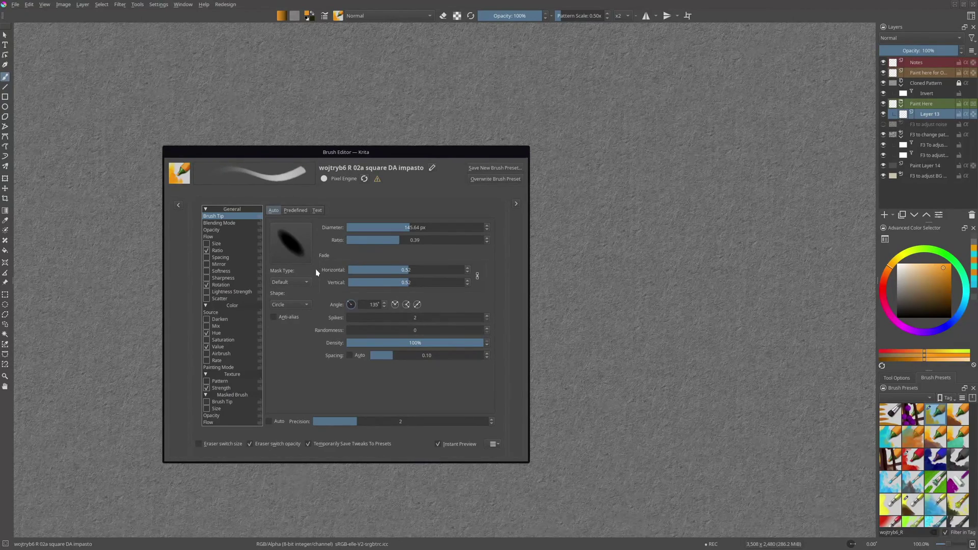
pyautogui.doubleClick(353, 307)
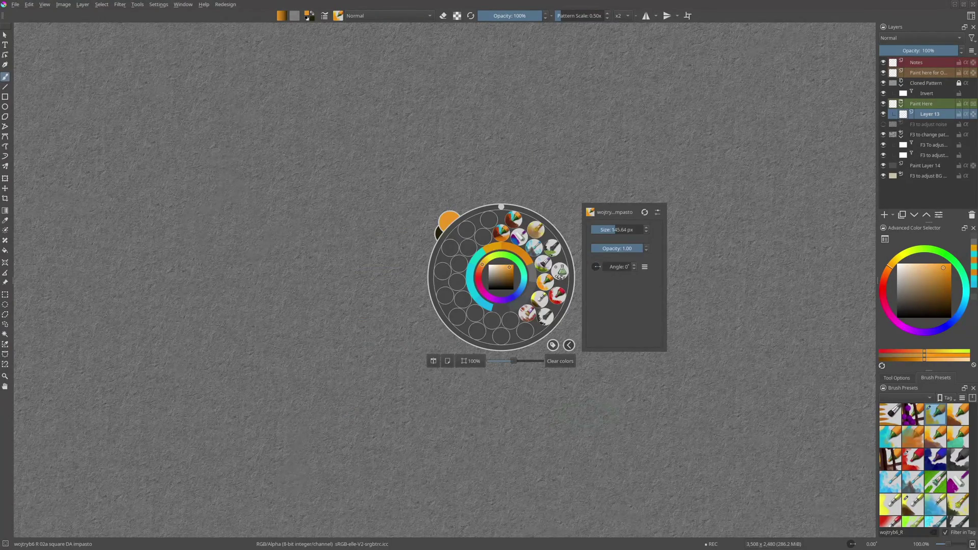
# Paint three orange test strokes one above the other, changing the brush angle from the pop-up palette between them.
pyautogui.moveTo(606, 410); pyautogui.dragTo(744, 402)
pyautogui.rightClick(524, 352)
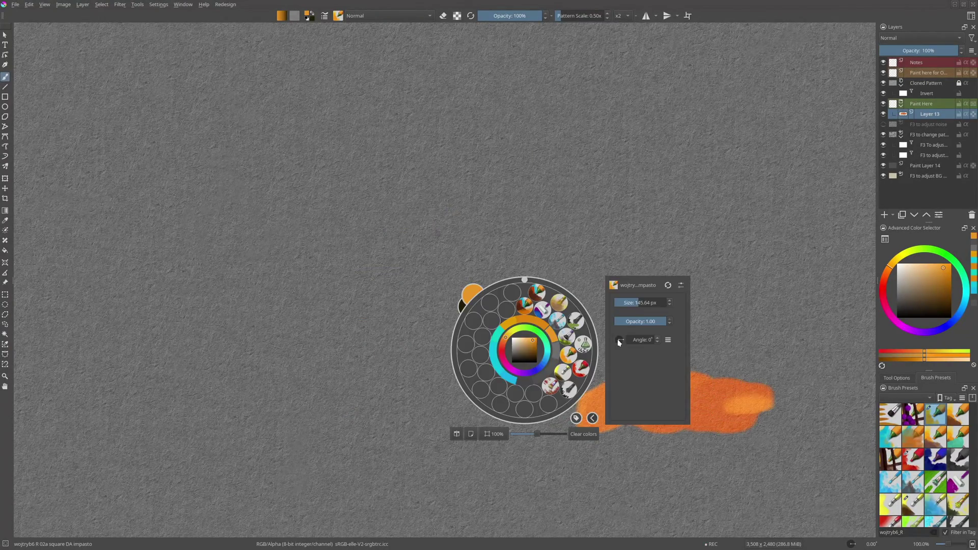
pyautogui.click(560, 319)
pyautogui.moveTo(560, 319)
pyautogui.mouseDown()
pyautogui.moveTo(665, 273)
pyautogui.moveTo(759, 270)
pyautogui.mouseUp()
pyautogui.rightClick(357, 318)
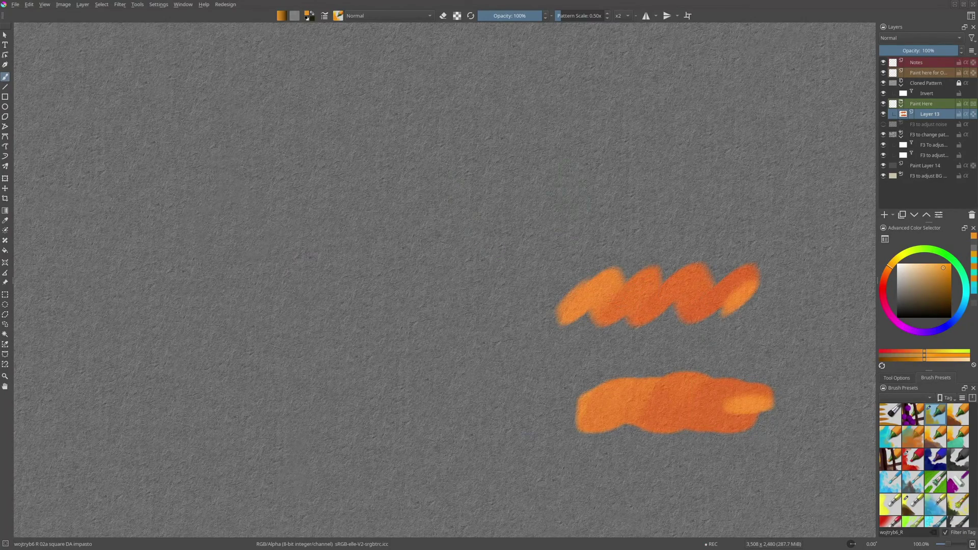
pyautogui.moveTo(566, 214); pyautogui.dragTo(650, 173)
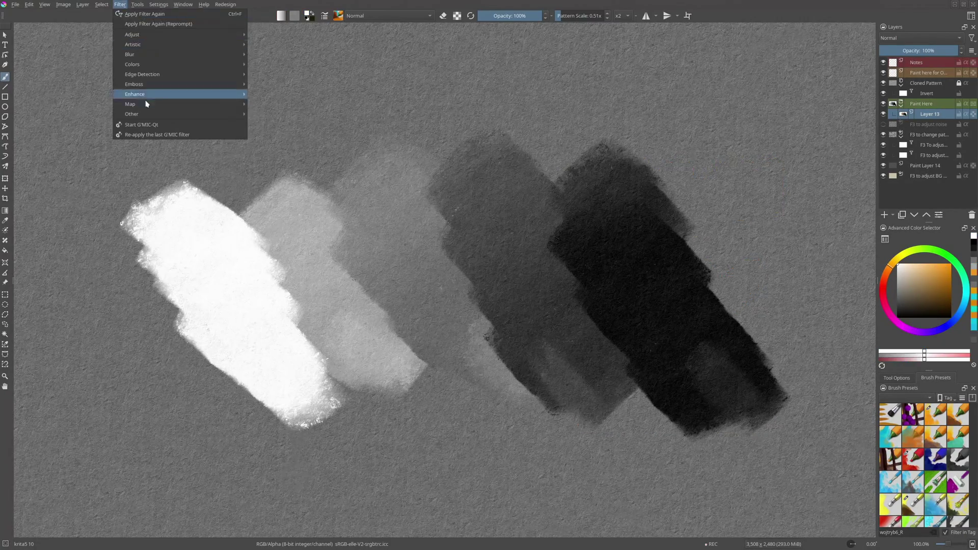
# Recolour the greyscale strokes with a Gradient Map filter, repositioning its colour stops and choosing a new colour for the middle stop.
pyautogui.click(275, 95)
pyautogui.moveTo(460, 299); pyautogui.dragTo(516, 302)
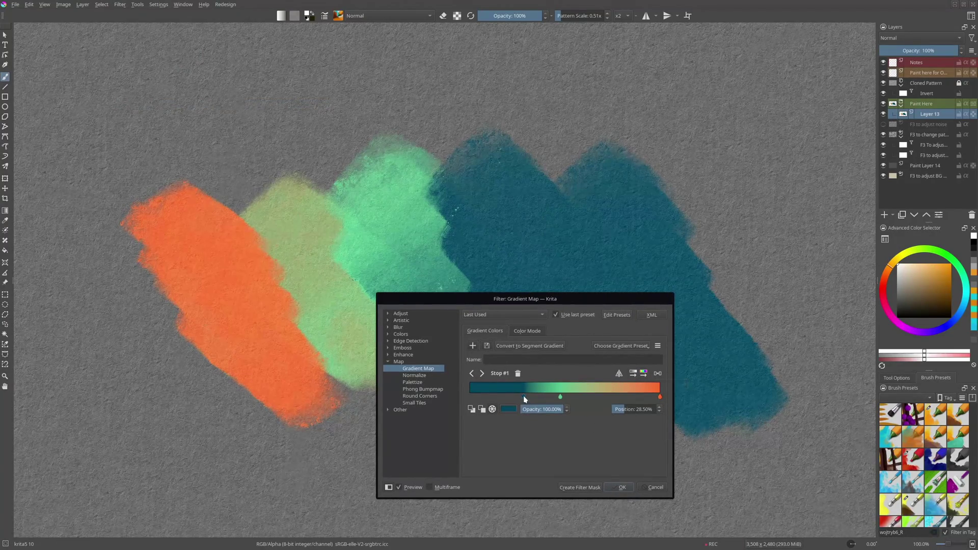
pyautogui.moveTo(524, 397); pyautogui.dragTo(445, 399)
pyautogui.moveTo(560, 397); pyautogui.dragTo(526, 397)
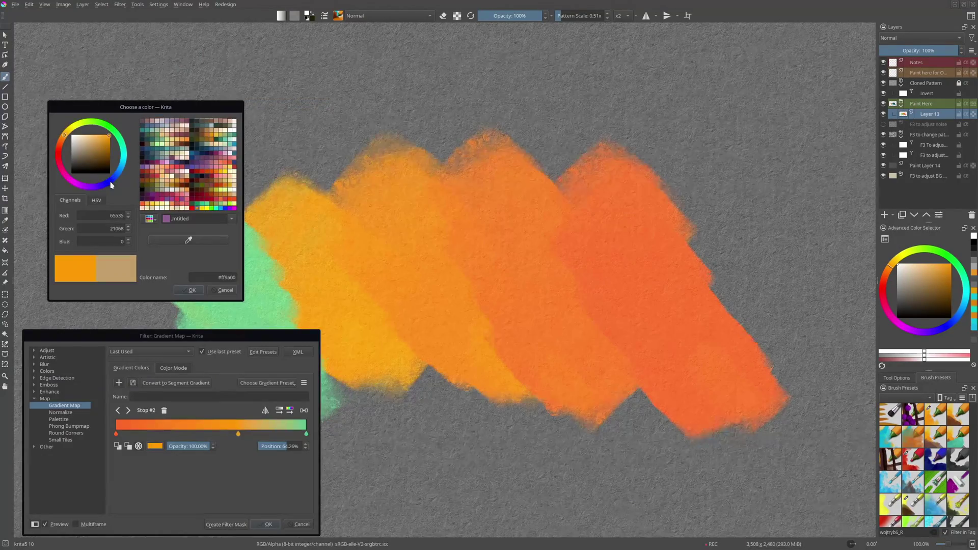
pyautogui.moveTo(64, 137); pyautogui.dragTo(62, 170)
pyautogui.click(194, 291)
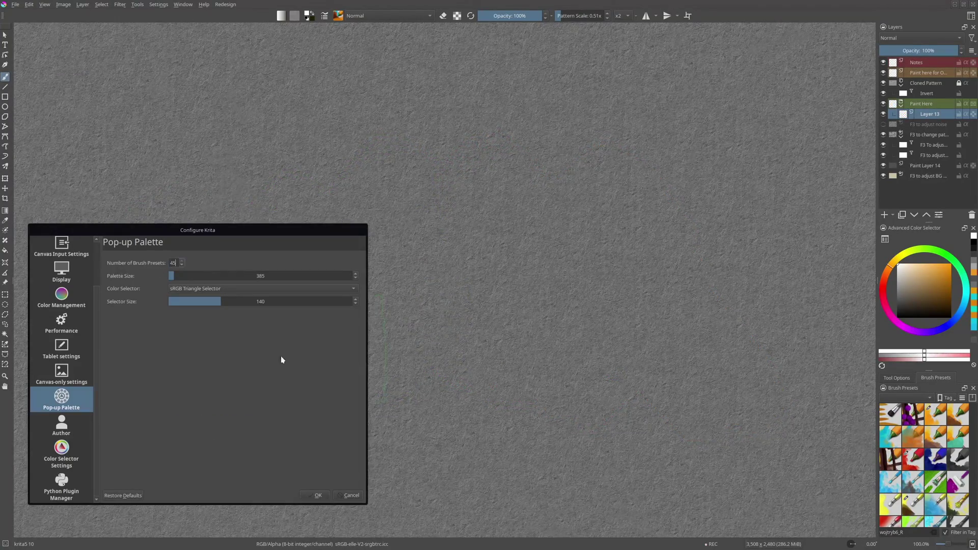
# Accept 45 brush presets for the pop-up palette, then 10 presets with a palette size of 550, showing the palette each time.
pyautogui.click(317, 496)
pyautogui.rightClick(456, 311)
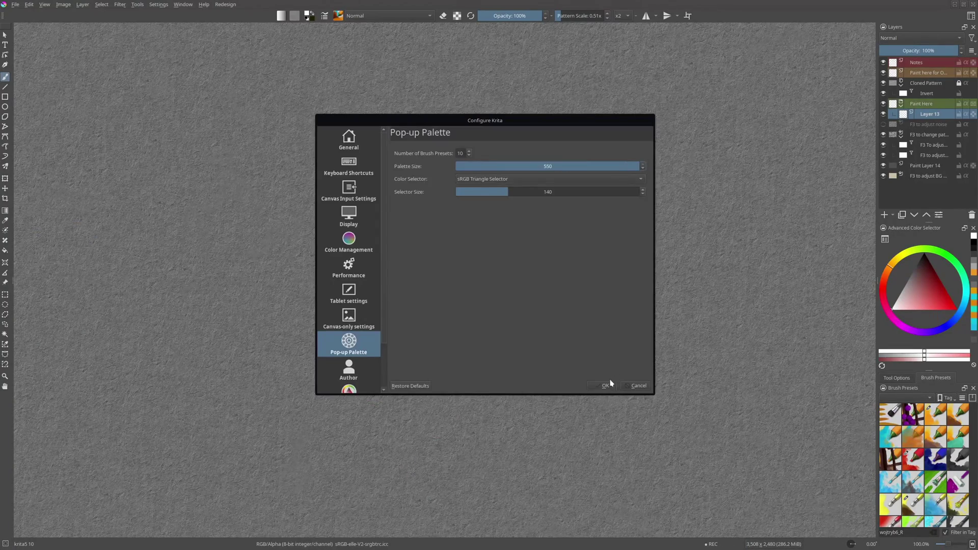
pyautogui.click(605, 385)
pyautogui.rightClick(499, 269)
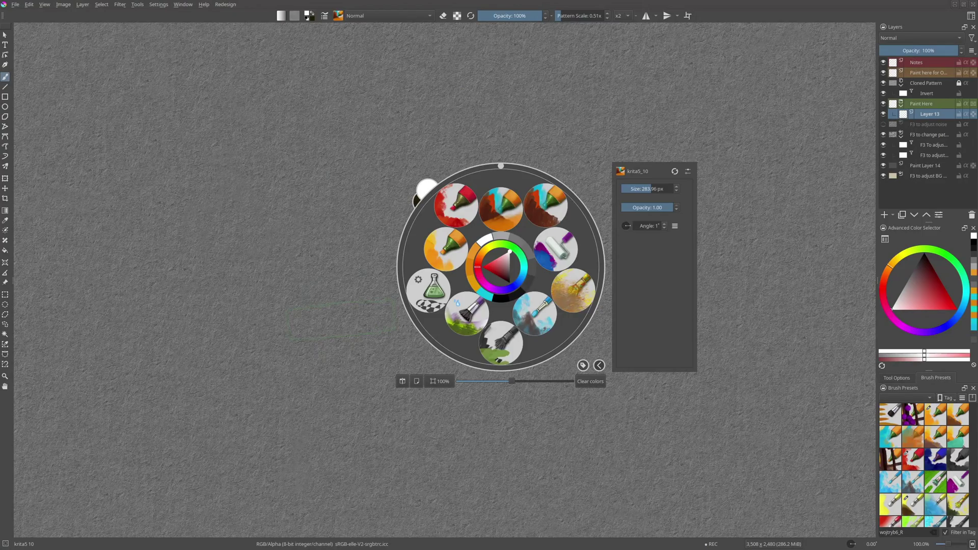
pyautogui.press('Escape')
# Reduce the pop-up palette size to its minimum, raise the selector size to its maximum and show the palette with its selector variants.
pyautogui.click(162, 4)
pyautogui.click(166, 15)
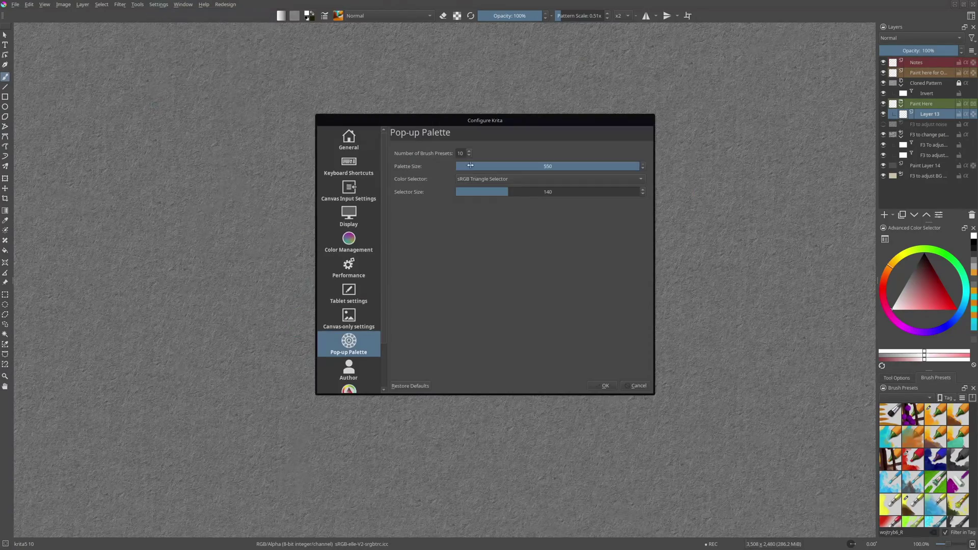
pyautogui.moveTo(470, 166); pyautogui.dragTo(453, 167)
pyautogui.moveTo(533, 193); pyautogui.dragTo(694, 188)
pyautogui.click(605, 385)
pyautogui.rightClick(519, 281)
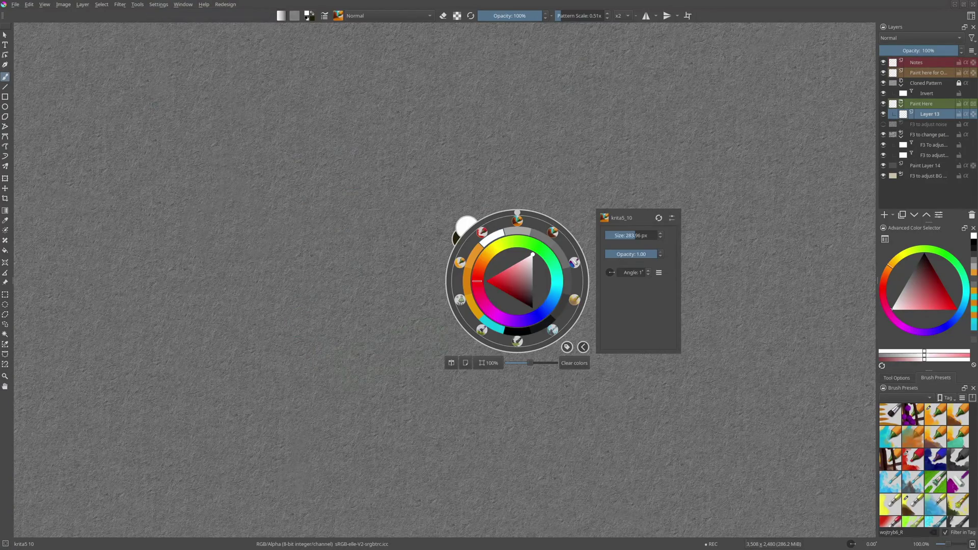
pyautogui.rightClick(506, 255)
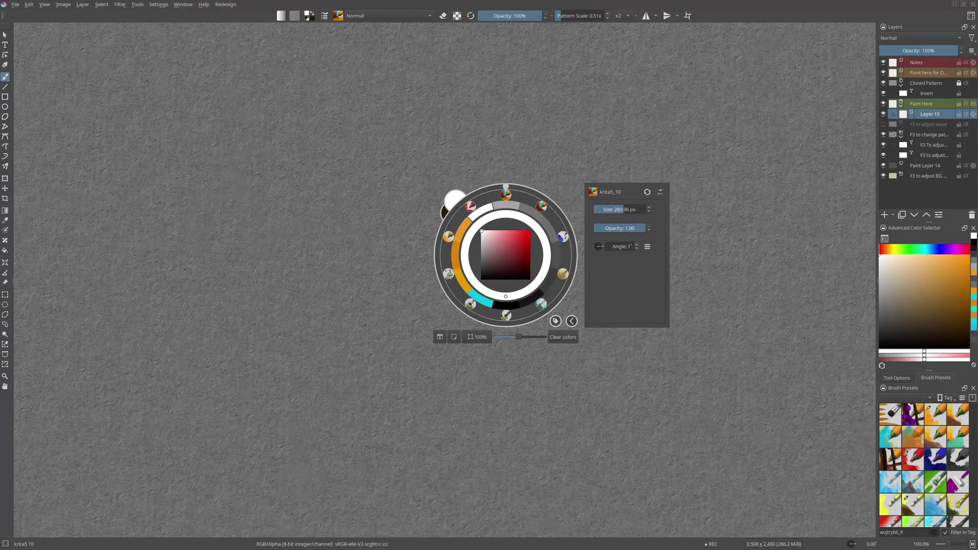
pyautogui.press('Escape')
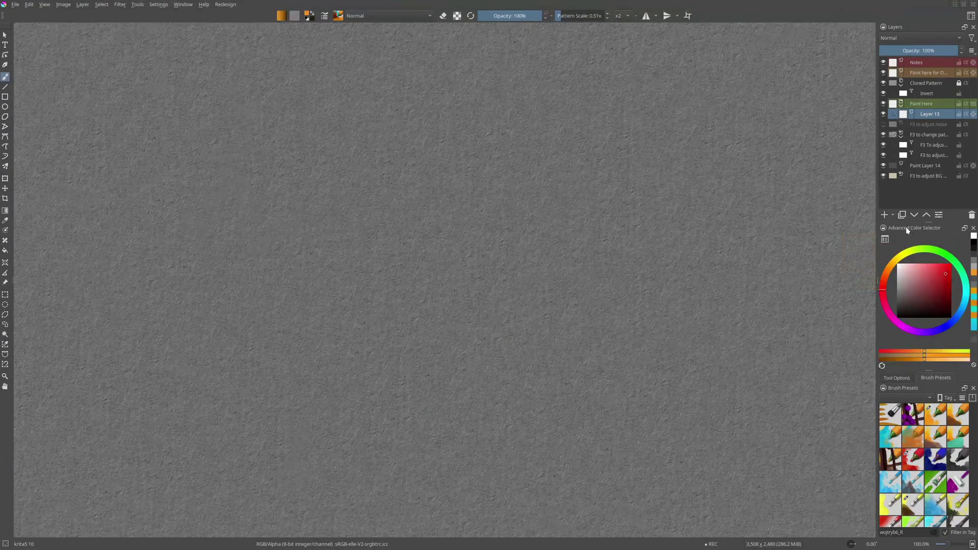
# Float the Advanced Color Selector over the canvas and paint orange, olive and magenta test strokes with colours picked from it.
pyautogui.moveTo(905, 227)
pyautogui.mouseDown()
pyautogui.moveTo(531, 230)
pyautogui.moveTo(679, 330)
pyautogui.mouseUp()
pyautogui.moveTo(560, 239); pyautogui.dragTo(408, 254)
pyautogui.click(684, 361)
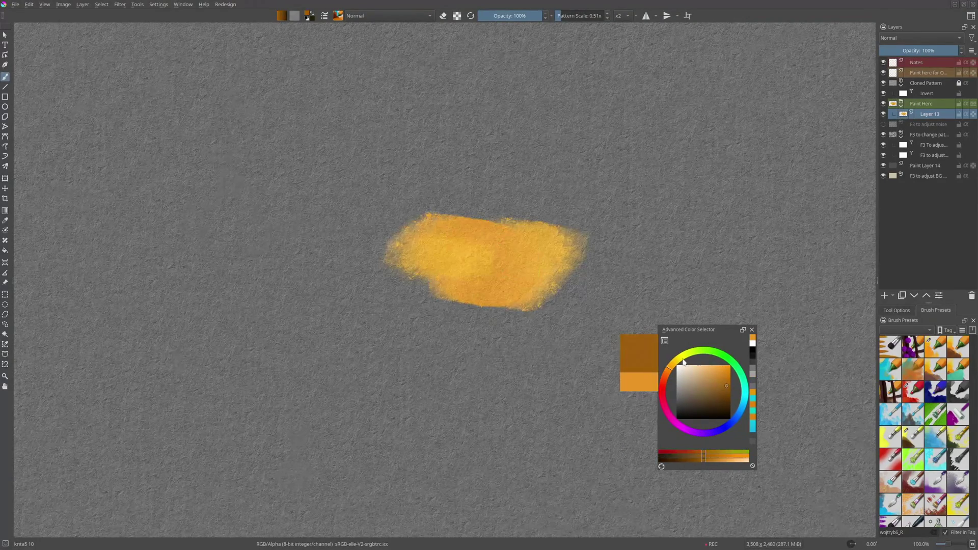
pyautogui.click(683, 358)
pyautogui.moveTo(581, 306); pyautogui.dragTo(387, 303)
pyautogui.moveTo(691, 390); pyautogui.dragTo(686, 378)
pyautogui.click(671, 418)
pyautogui.click(720, 370)
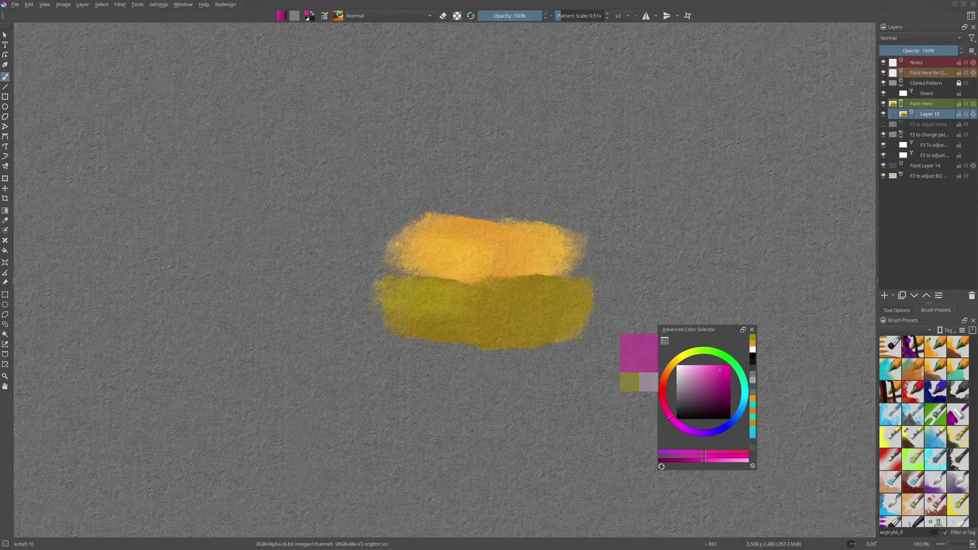
pyautogui.moveTo(586, 346); pyautogui.dragTo(367, 352)
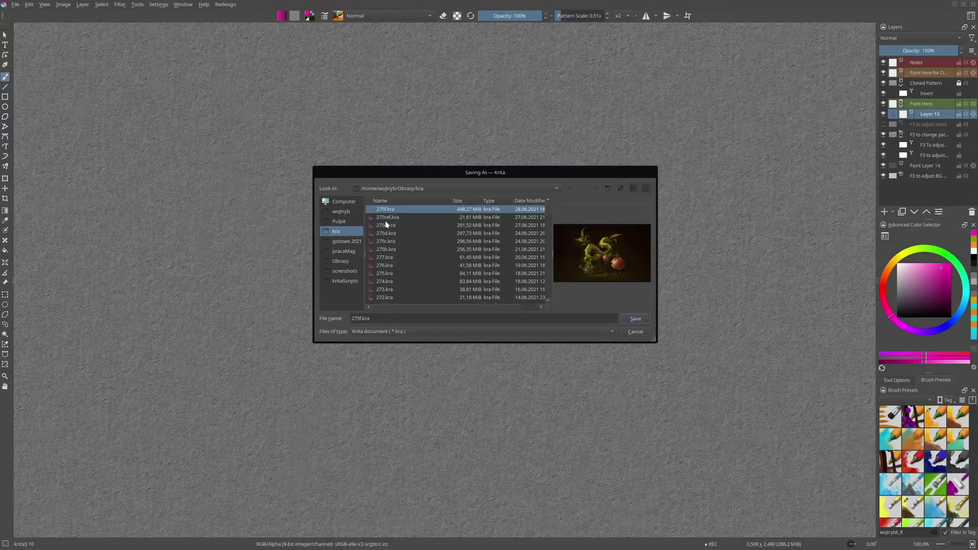
# Preview the thumbnails of 275e.kra, 275d.kra, 275c.kra and 275b.kra in the Saving As dialog.
pyautogui.click(385, 225)
pyautogui.click(380, 233)
pyautogui.click(382, 241)
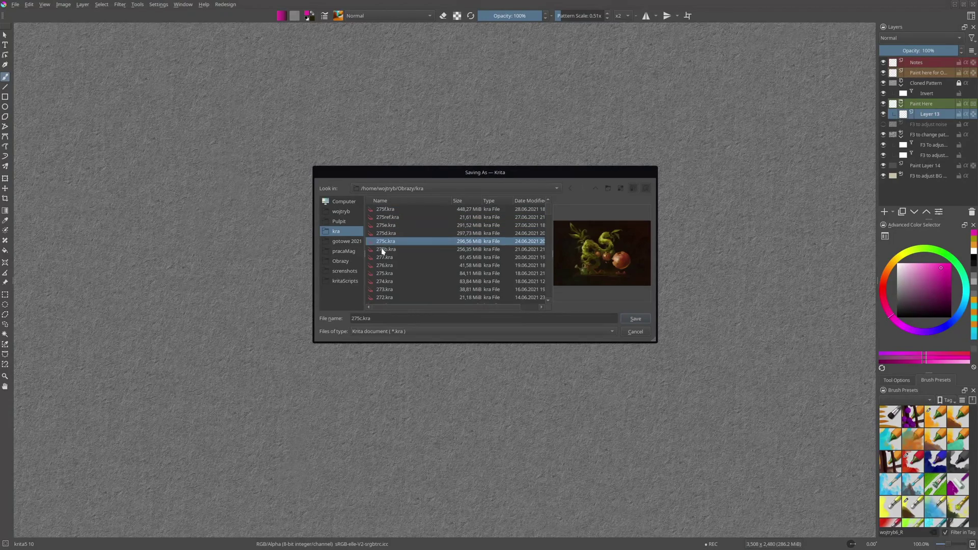
pyautogui.click(383, 250)
# Open the brush editor for the krita5 10 preset, move it clear of the canvas and paint a magenta stroke.
pyautogui.press('F5')
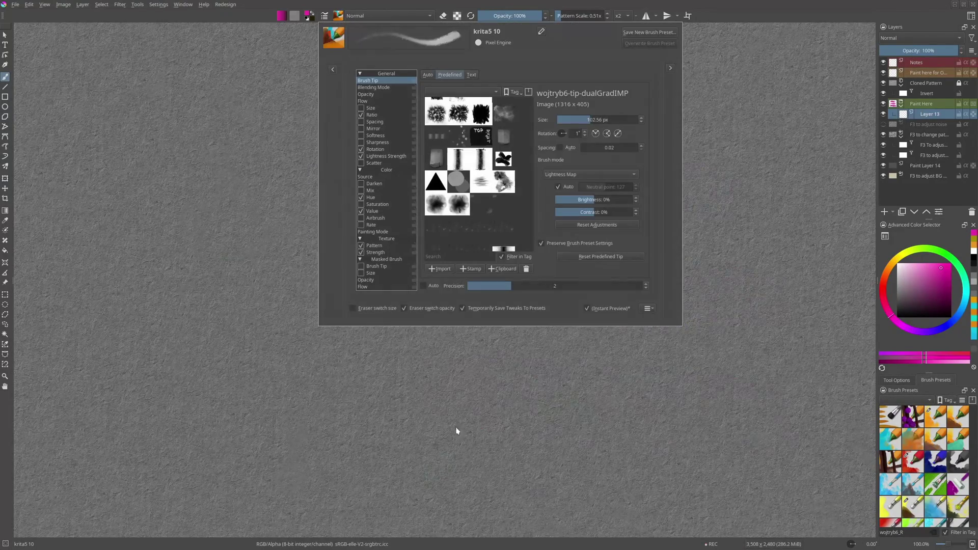
pyautogui.click(662, 318)
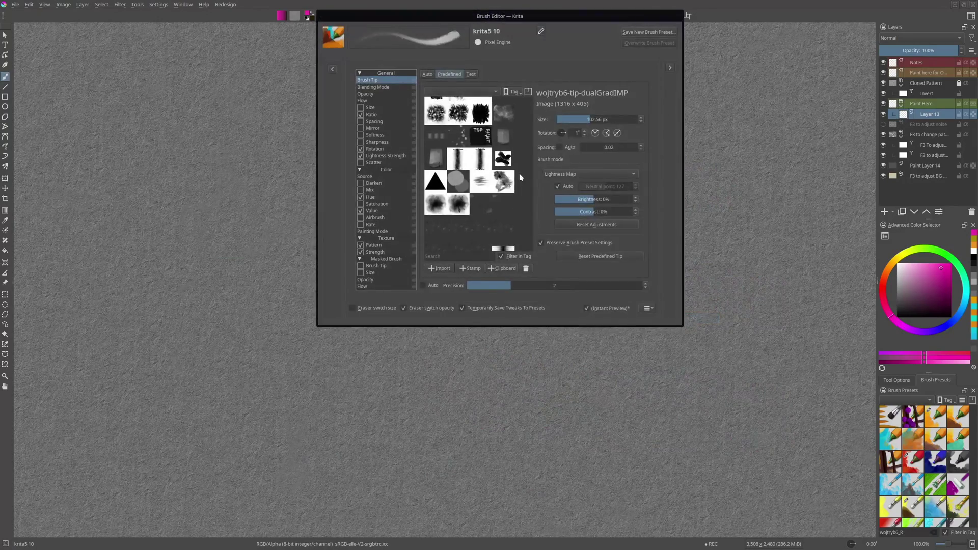
pyautogui.moveTo(521, 177)
pyautogui.mouseDown()
pyautogui.moveTo(397, 304)
pyautogui.moveTo(230, 355)
pyautogui.mouseUp()
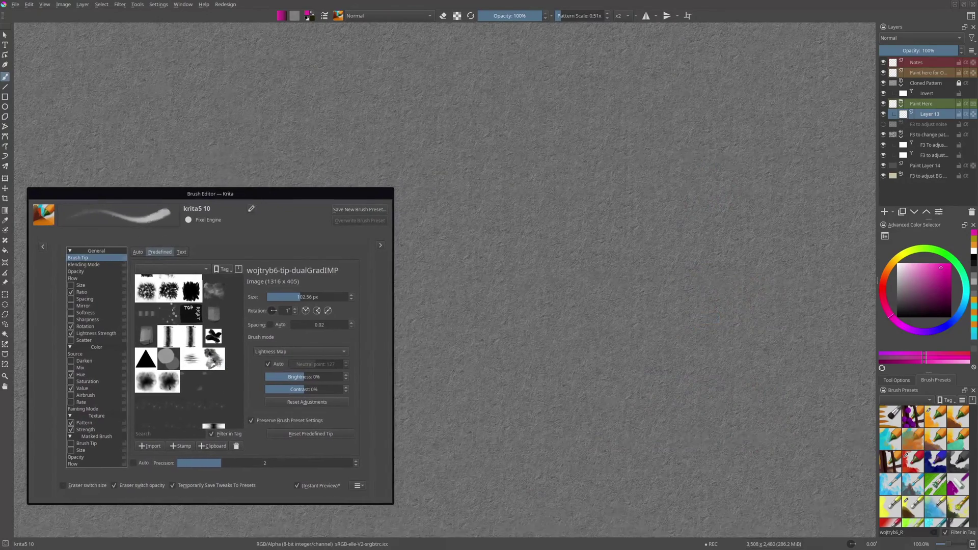
pyautogui.moveTo(482, 168); pyautogui.dragTo(731, 182)
pyautogui.click(315, 324)
pyautogui.moveTo(453, 265)
pyautogui.mouseDown()
pyautogui.moveTo(669, 272)
pyautogui.moveTo(718, 285)
pyautogui.mouseUp()
pyautogui.hotkey('ctrl', 'z')
# Set the brush tip's spacing to 0.35 and its contrast to 100%, painting a magenta test stroke after each change.
pyautogui.click(309, 324)
pyautogui.moveTo(443, 267); pyautogui.dragTo(743, 288)
pyautogui.click(340, 389)
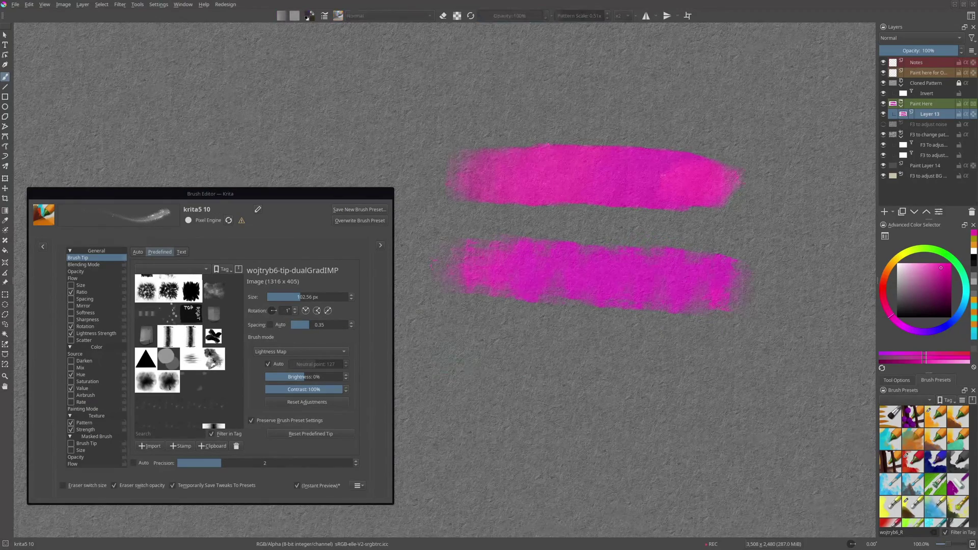
pyautogui.moveTo(448, 380); pyautogui.dragTo(615, 371)
pyautogui.moveTo(616, 372); pyautogui.dragTo(733, 382)
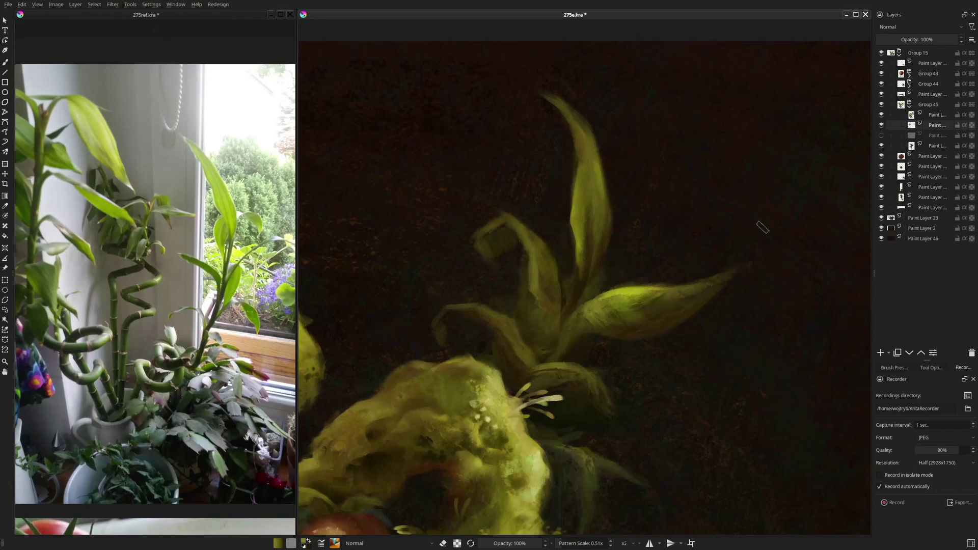
# Rotate the canvas view of the 275e.kra plant painting back and forth to examine the leaves.
pyautogui.moveTo(762, 227); pyautogui.dragTo(668, 142)
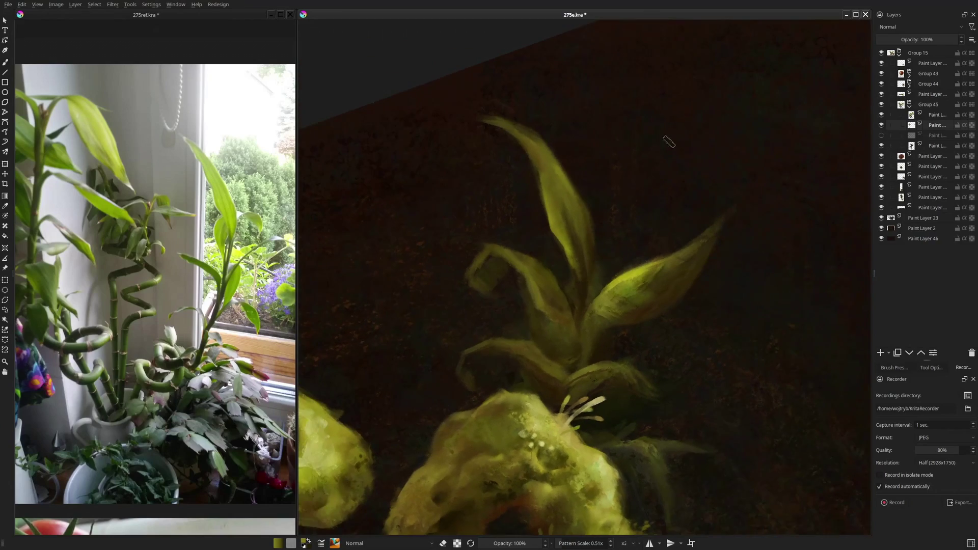
pyautogui.moveTo(786, 227); pyautogui.dragTo(615, 218)
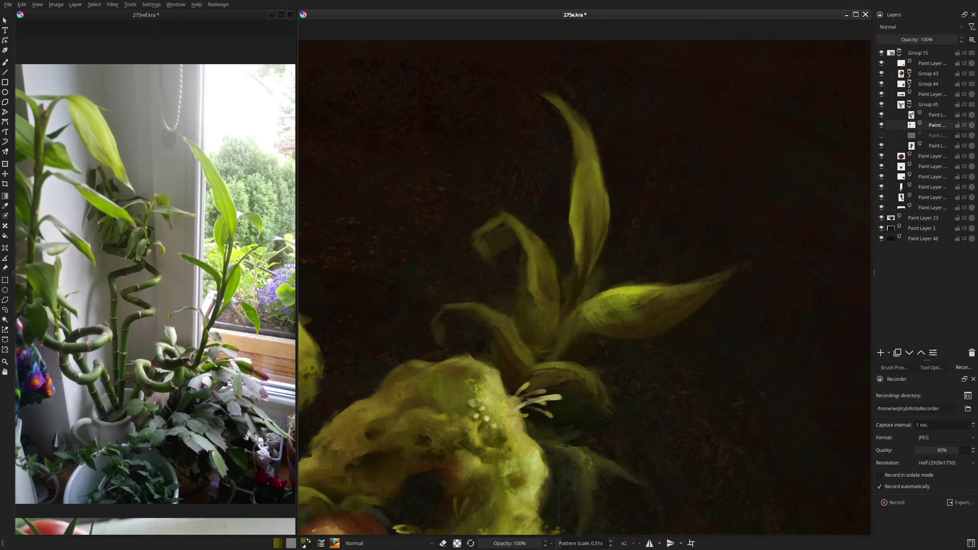
pyautogui.rightClick(614, 229)
pyautogui.click(650, 240)
pyautogui.moveTo(759, 224); pyautogui.dragTo(682, 197)
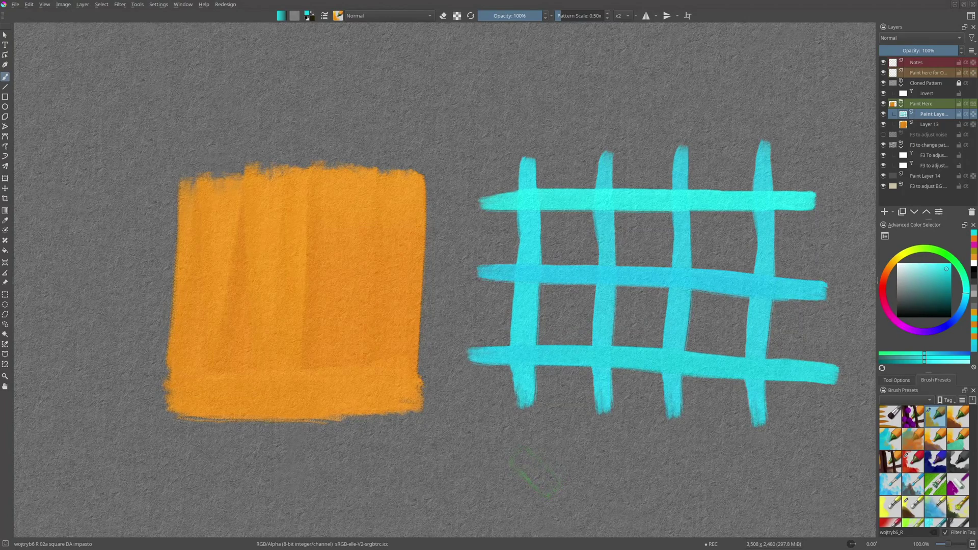
# Pick Layer 13 with the orange square, then move and enlarge it with a free transform so it sits behind the cyan grid.
pyautogui.click(363, 356)
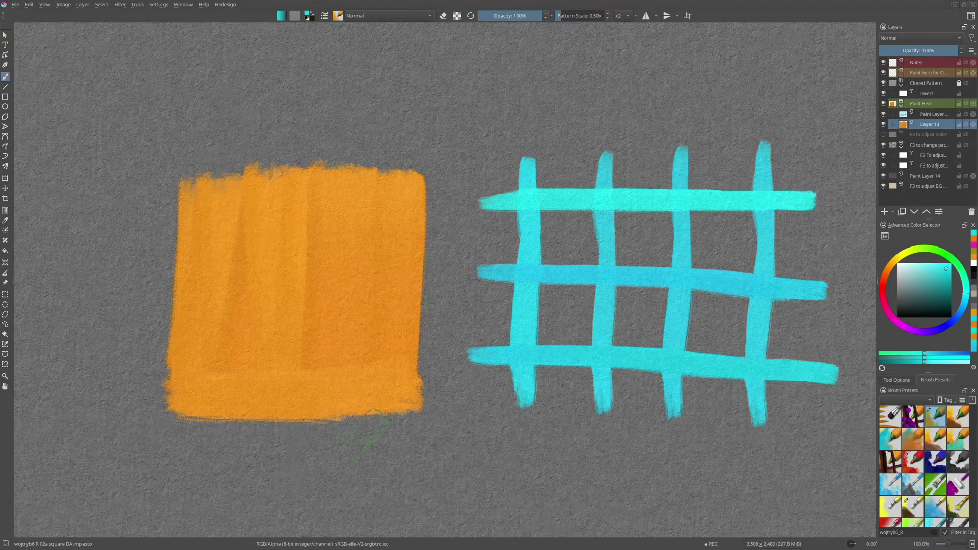
pyautogui.hotkey('ctrl', 't')
pyautogui.moveTo(343, 366); pyautogui.dragTo(700, 357)
pyautogui.moveTo(764, 404); pyautogui.dragTo(770, 432)
pyautogui.moveTo(685, 329)
pyautogui.mouseDown()
pyautogui.moveTo(706, 350)
pyautogui.moveTo(697, 340)
pyautogui.mouseUp()
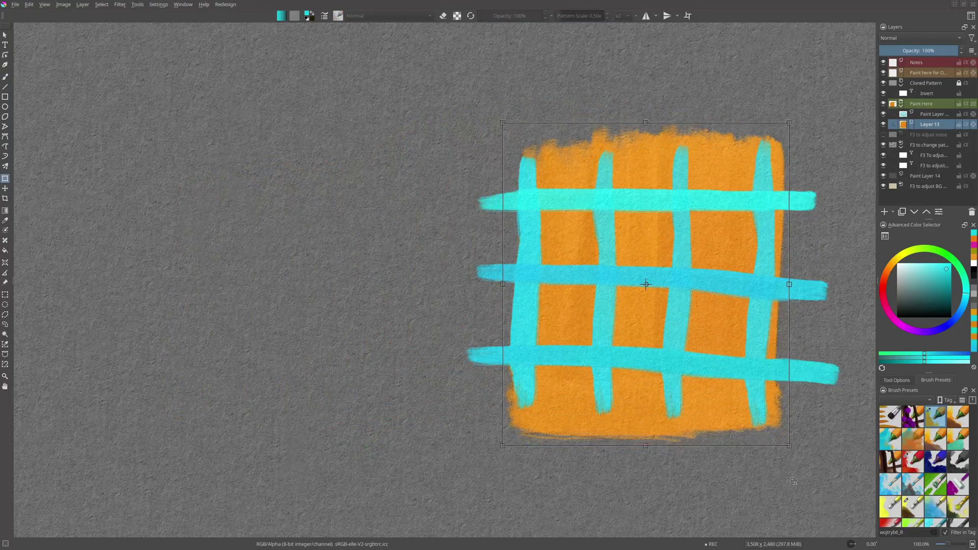
pyautogui.moveTo(802, 497); pyautogui.dragTo(787, 474)
# Apply a mesh transform to the cyan grid layer, splitting it into mesh columns and bending its lines with the mesh points.
pyautogui.click(715, 367)
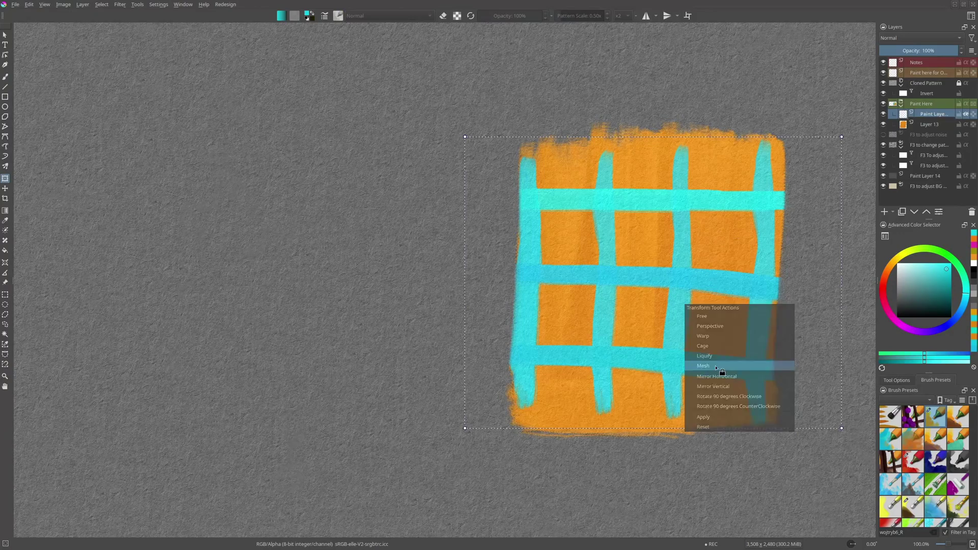
pyautogui.press('Escape')
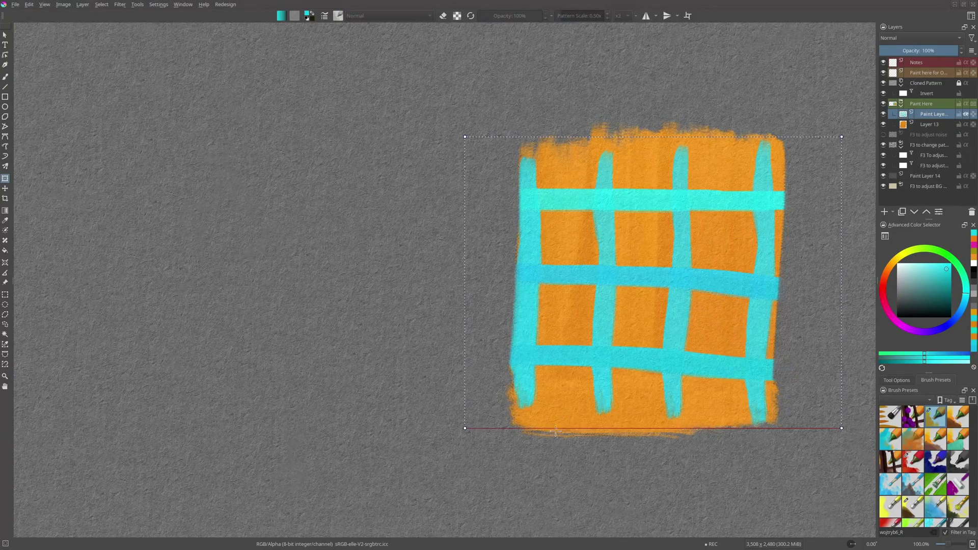
pyautogui.moveTo(586, 428); pyautogui.dragTo(618, 365)
pyautogui.moveTo(718, 395); pyautogui.dragTo(704, 474)
pyautogui.keyDown('ctrl'); pyautogui.keyDown('alt'); pyautogui.click(842, 311); pyautogui.keyUp('alt'); pyautogui.keyUp('ctrl')
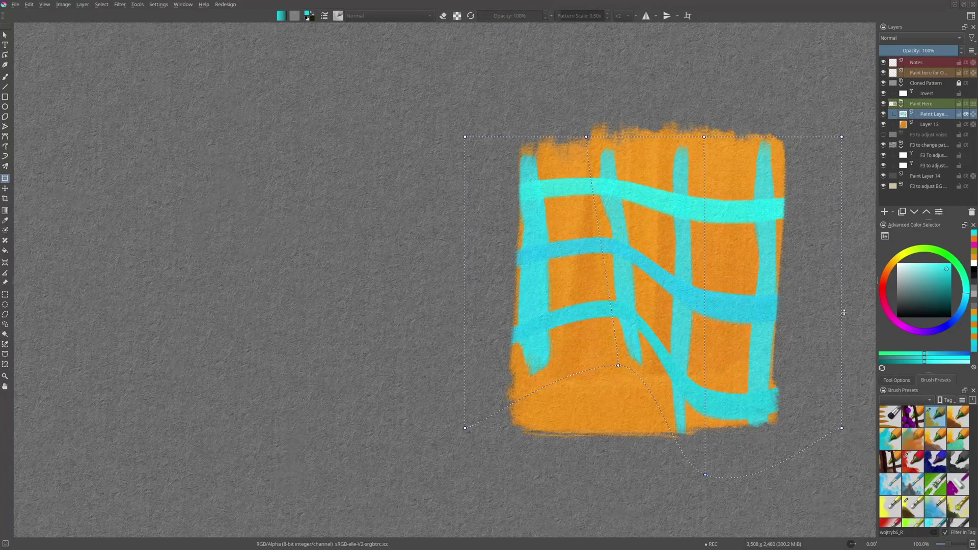
pyautogui.moveTo(704, 339); pyautogui.dragTo(679, 317)
pyautogui.moveTo(605, 274); pyautogui.dragTo(580, 236)
pyautogui.moveTo(586, 137); pyautogui.dragTo(609, 88)
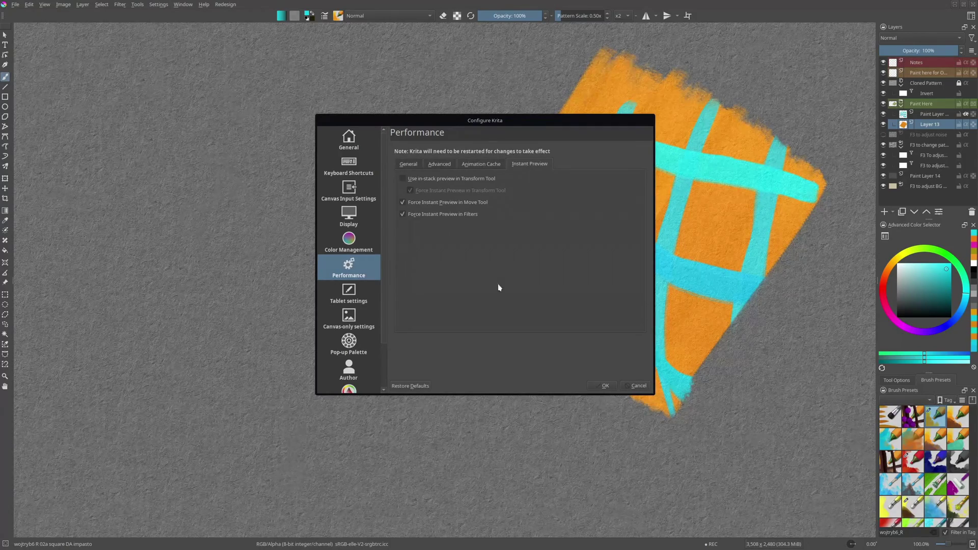
# Confirm the Instant Preview performance settings and transform the orange square on Layer 13.
pyautogui.click(601, 385)
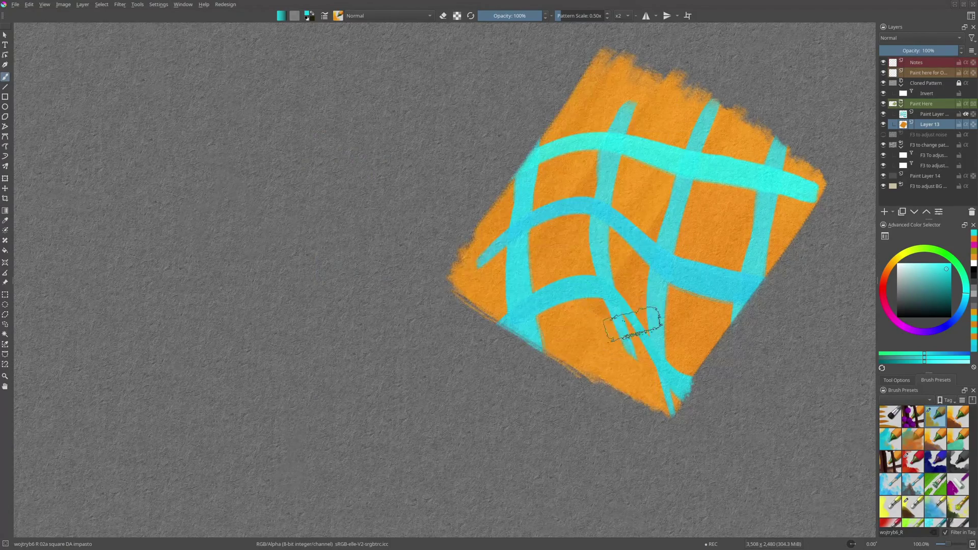
pyautogui.hotkey('ctrl', 't')
pyautogui.moveTo(701, 332); pyautogui.dragTo(659, 334)
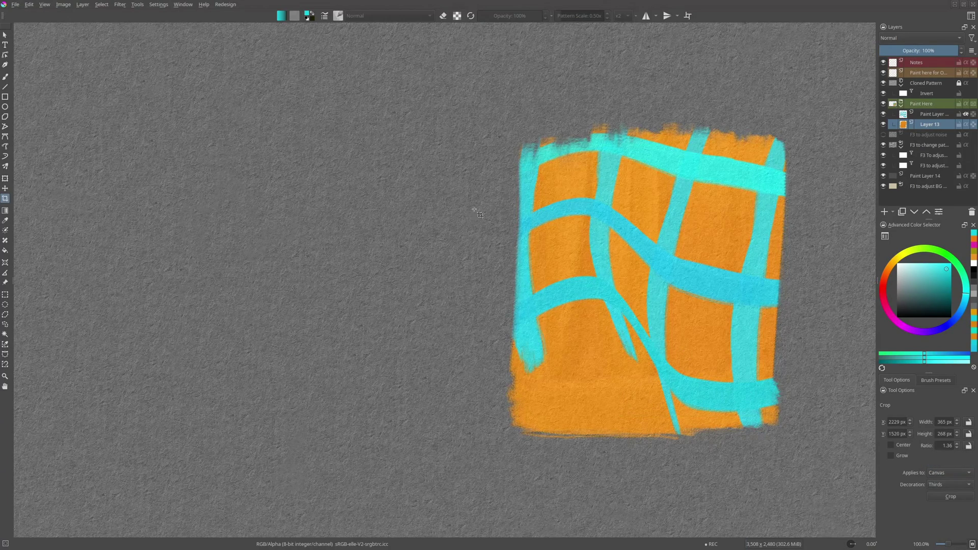
# Crop the canvas to about 981 × 499 px around the warped grid, then move Layer 13 and the grid layer above it.
pyautogui.moveTo(467, 207); pyautogui.dragTo(840, 399)
pyautogui.press('Return')
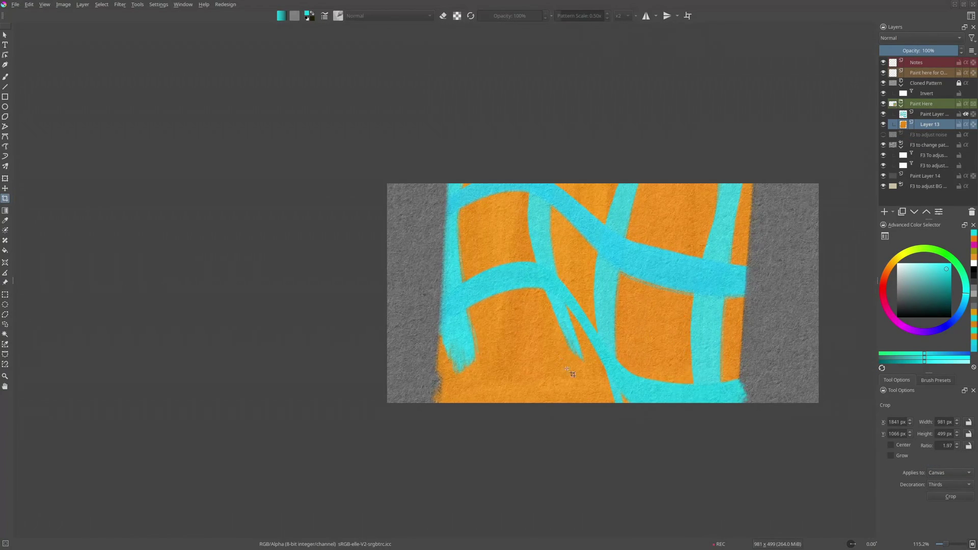
pyautogui.press('t')
pyautogui.moveTo(567, 368)
pyautogui.mouseDown()
pyautogui.moveTo(535, 325)
pyautogui.moveTo(617, 477)
pyautogui.moveTo(628, 354)
pyautogui.mouseUp()
pyautogui.press('pageup')
pyautogui.moveTo(631, 306)
pyautogui.mouseDown()
pyautogui.moveTo(507, 430)
pyautogui.moveTo(611, 389)
pyautogui.mouseUp()
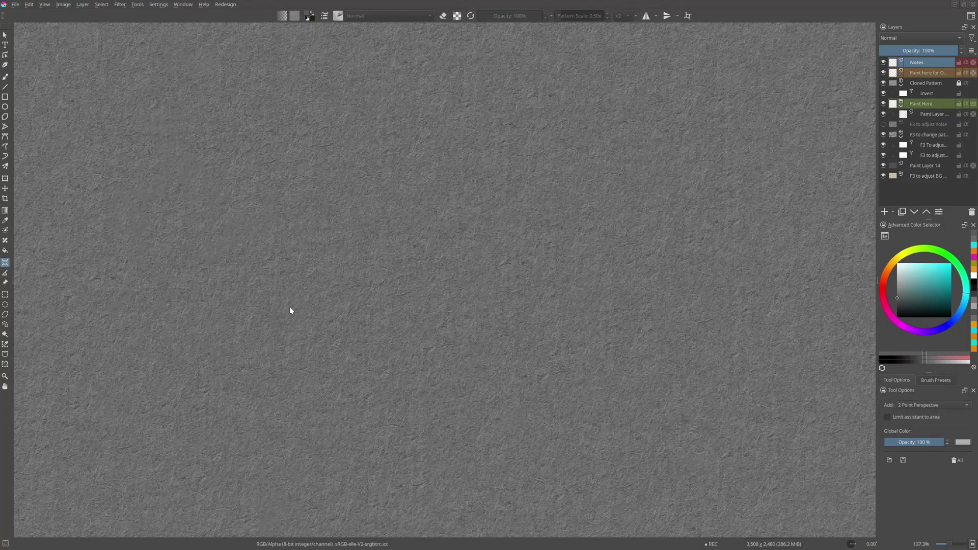
# Place a 2 Point Perspective assistant with vanishing points near opposite sides of the canvas.
pyautogui.click(114, 295)
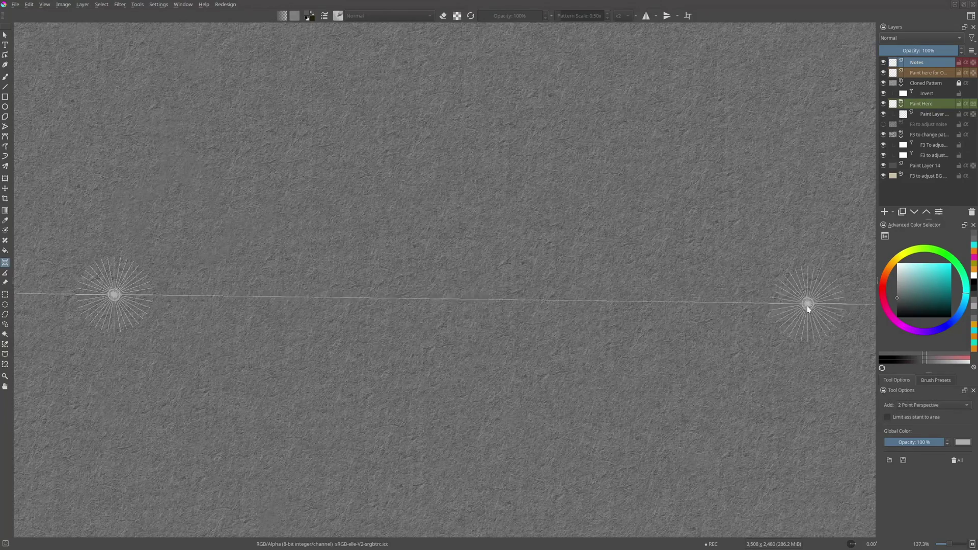
pyautogui.click(799, 428)
pyautogui.click(456, 142)
# Enable Snap to Assistants for the brush and paint a black box along the two-point perspective lines.
pyautogui.press('b')
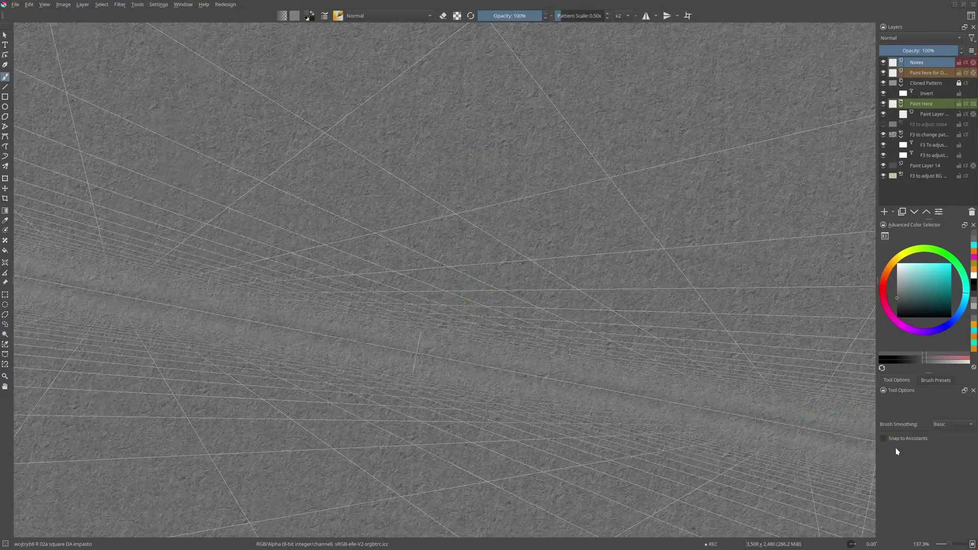
pyautogui.click(892, 438)
pyautogui.hotkey('shift', 'i')
pyautogui.click(383, 357)
pyautogui.moveTo(290, 280)
pyautogui.mouseDown()
pyautogui.moveTo(451, 267)
pyautogui.moveTo(408, 482)
pyautogui.moveTo(255, 389)
pyautogui.moveTo(262, 395)
pyautogui.mouseUp()
pyautogui.moveTo(453, 267); pyautogui.dragTo(607, 336)
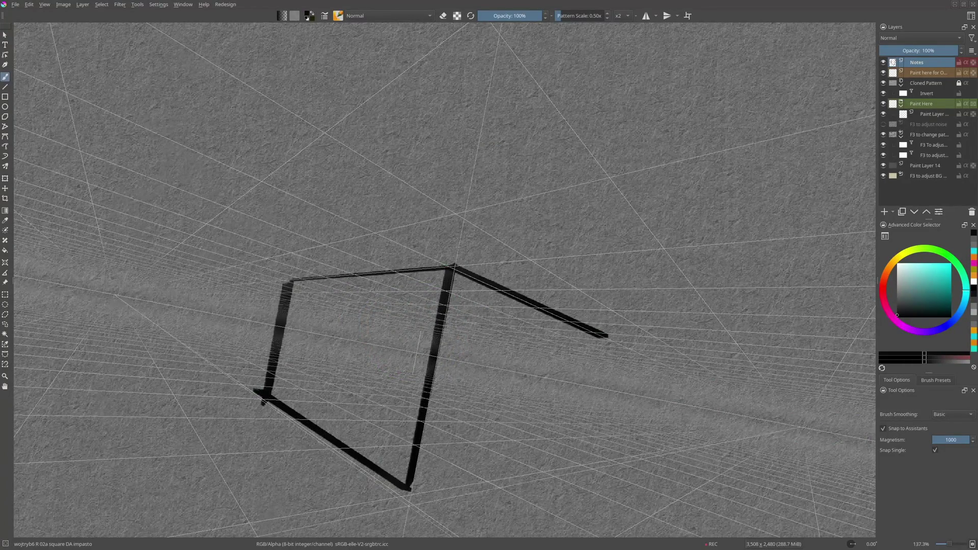
pyautogui.moveTo(408, 482); pyautogui.dragTo(594, 458)
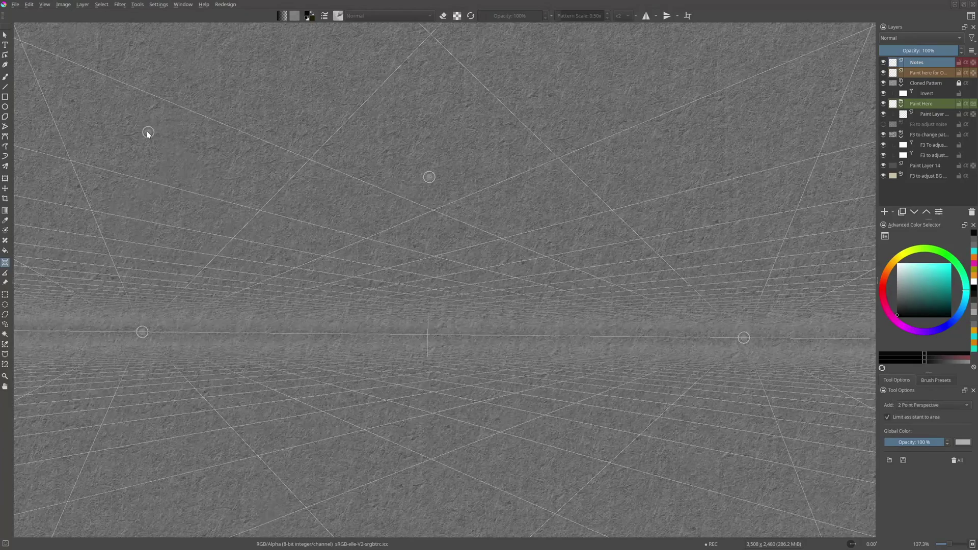
# Limit the 2 Point Perspective assistant to a rectangular area and add two Vanishing Point assistants, each limited to its own rectangle.
pyautogui.moveTo(147, 133)
pyautogui.mouseDown()
pyautogui.moveTo(209, 190)
pyautogui.moveTo(544, 393)
pyautogui.moveTo(689, 454)
pyautogui.moveTo(687, 492)
pyautogui.moveTo(646, 493)
pyautogui.moveTo(705, 502)
pyautogui.mouseUp()
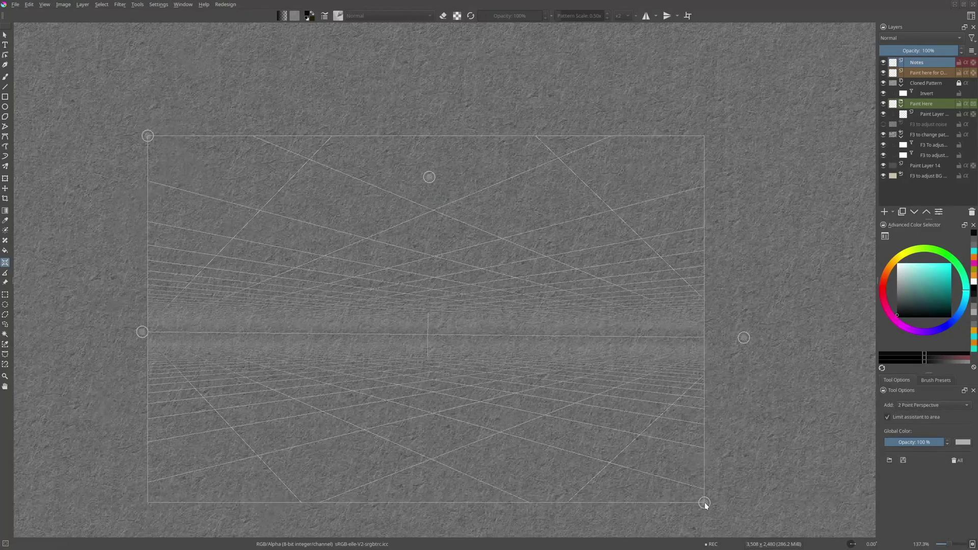
pyautogui.press('b')
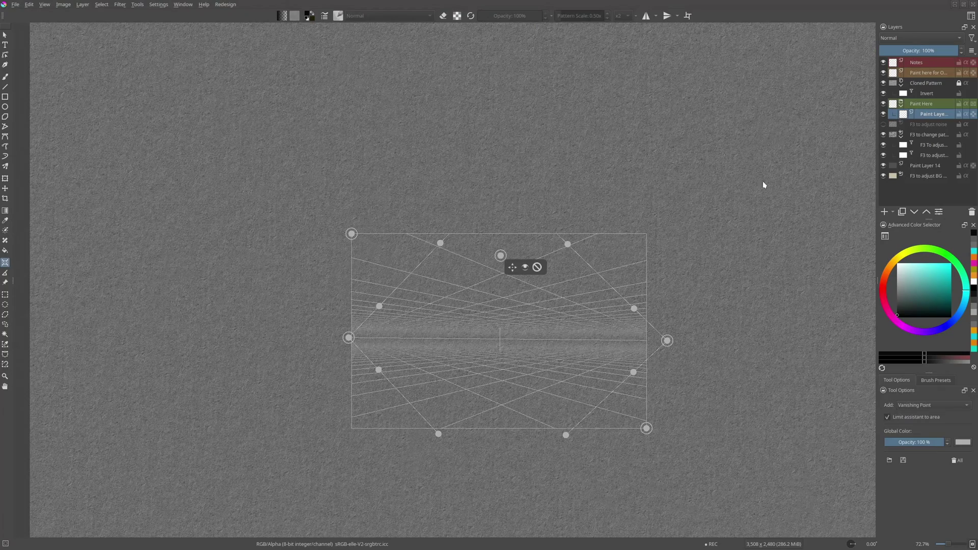
pyautogui.click(778, 145)
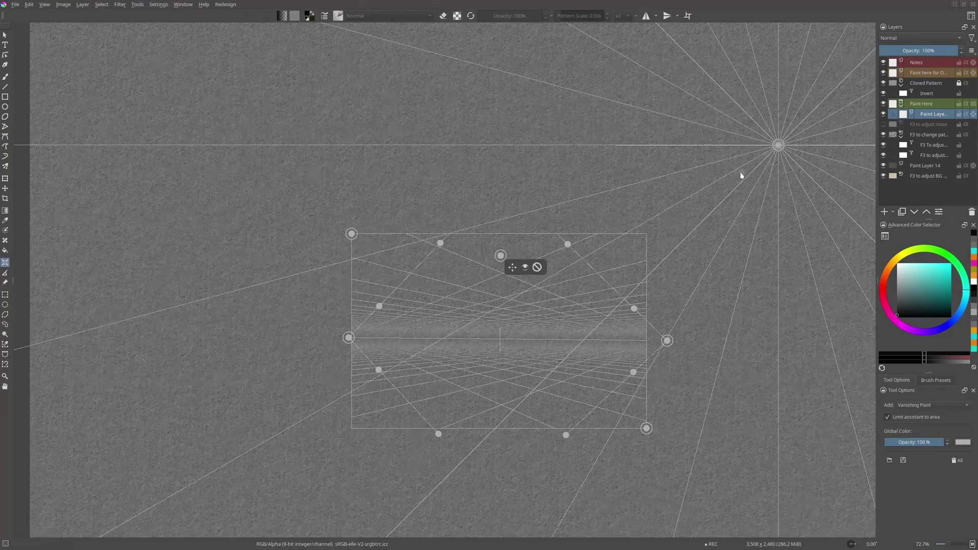
pyautogui.moveTo(681, 227); pyautogui.dragTo(857, 72)
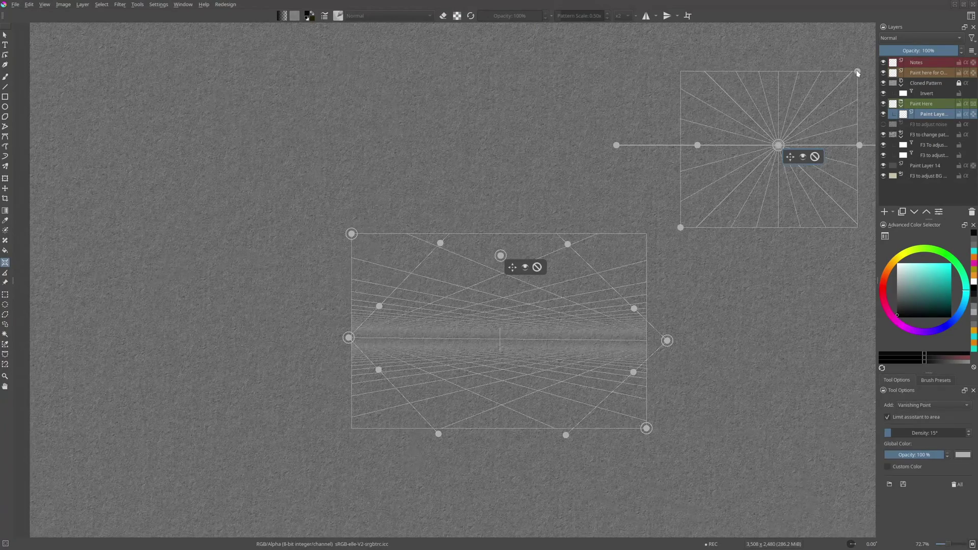
pyautogui.click(203, 201)
pyautogui.moveTo(313, 121); pyautogui.dragTo(126, 402)
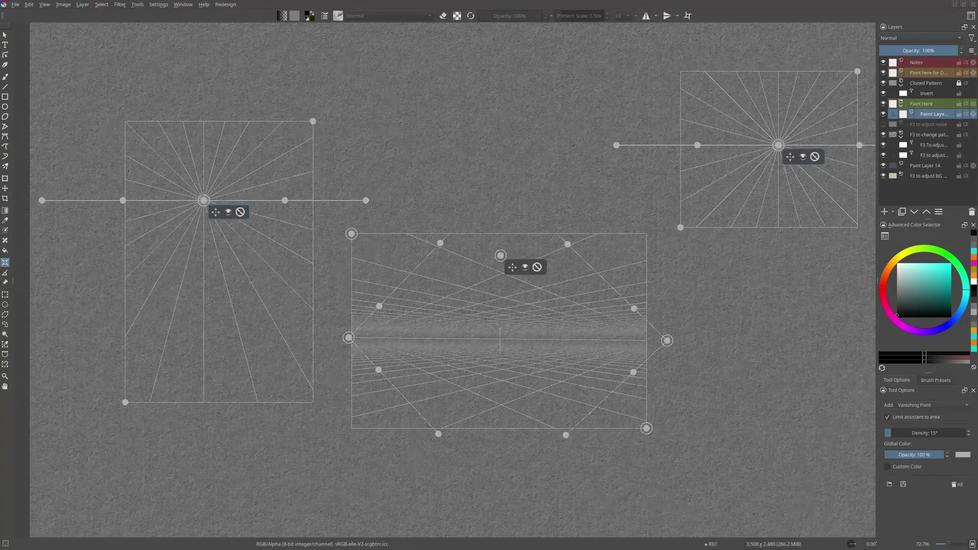
# Paint free black scribbles above the 2 Point Perspective area and a black wall in perspective inside it.
pyautogui.press('b')
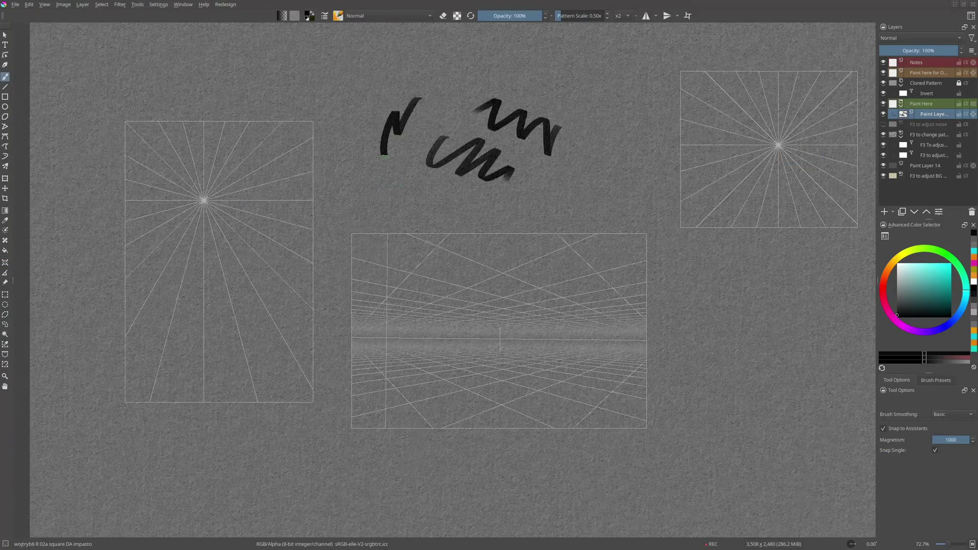
pyautogui.moveTo(384, 153); pyautogui.dragTo(439, 196)
pyautogui.moveTo(431, 309)
pyautogui.mouseDown()
pyautogui.moveTo(527, 279)
pyautogui.moveTo(431, 342)
pyautogui.moveTo(431, 362)
pyautogui.mouseUp()
pyautogui.moveTo(422, 361); pyautogui.dragTo(525, 395)
pyautogui.moveTo(528, 280); pyautogui.dragTo(527, 403)
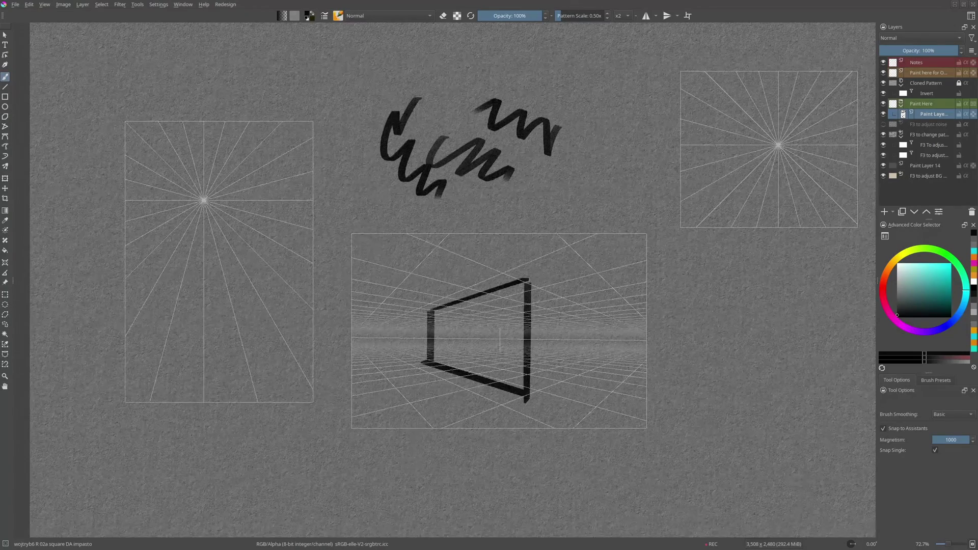
# Paint black strokes snapped to the vanishing points inside both Vanishing Point areas, plus one stroke outside them.
pyautogui.moveTo(219, 225); pyautogui.dragTo(263, 293)
pyautogui.moveTo(719, 175); pyautogui.dragTo(762, 154)
pyautogui.moveTo(777, 171); pyautogui.dragTo(778, 212)
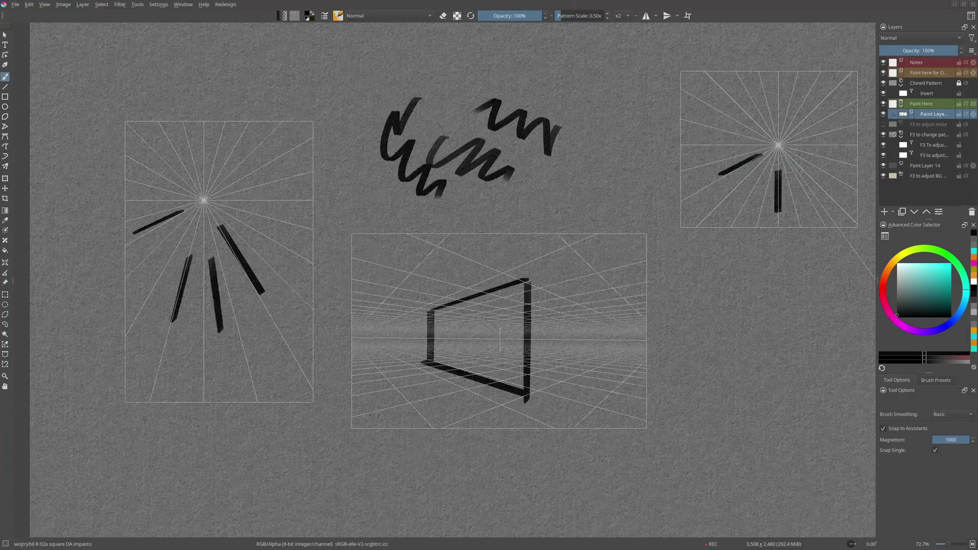
pyautogui.moveTo(795, 156); pyautogui.dragTo(835, 178)
pyautogui.moveTo(610, 111); pyautogui.dragTo(657, 279)
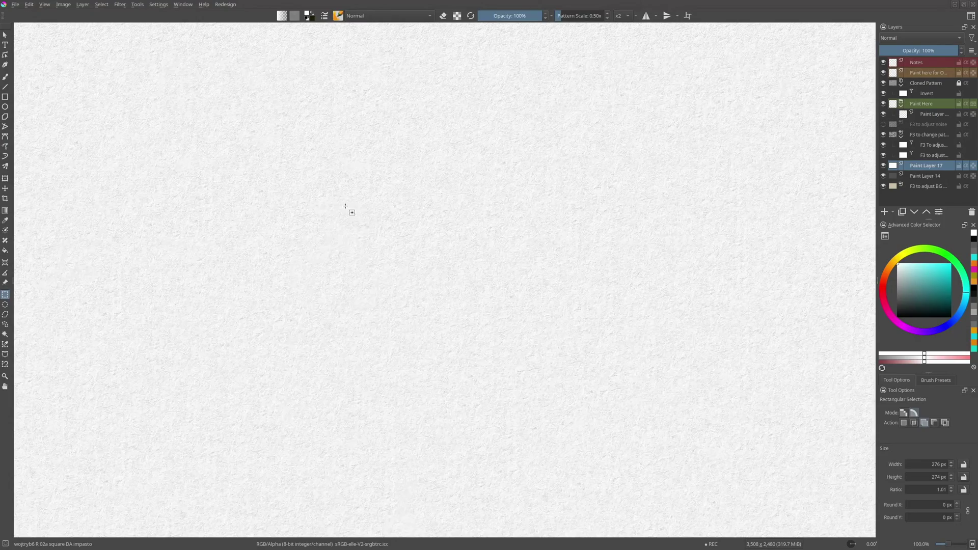
# Add a rectangular selection on the white Paint Layer 17.
pyautogui.moveTo(549, 301); pyautogui.dragTo(481, 470)
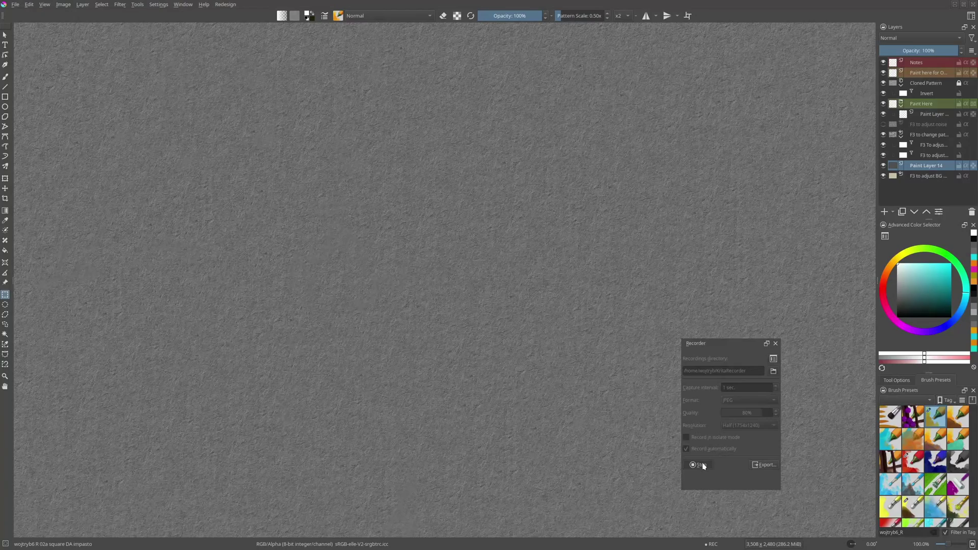
pyautogui.click(703, 465)
pyautogui.click(773, 358)
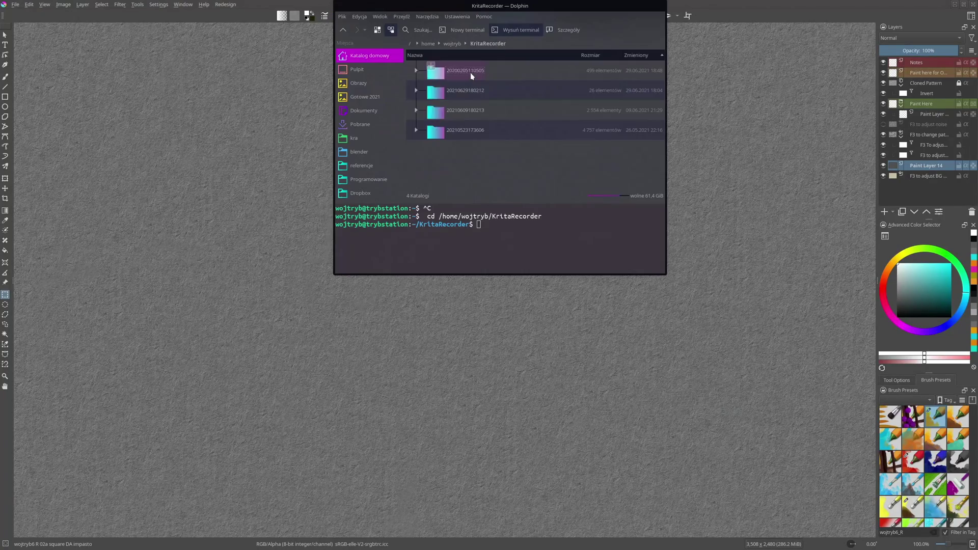
pyautogui.doubleClick(470, 73)
pyautogui.moveTo(539, 9); pyautogui.dragTo(542, 74)
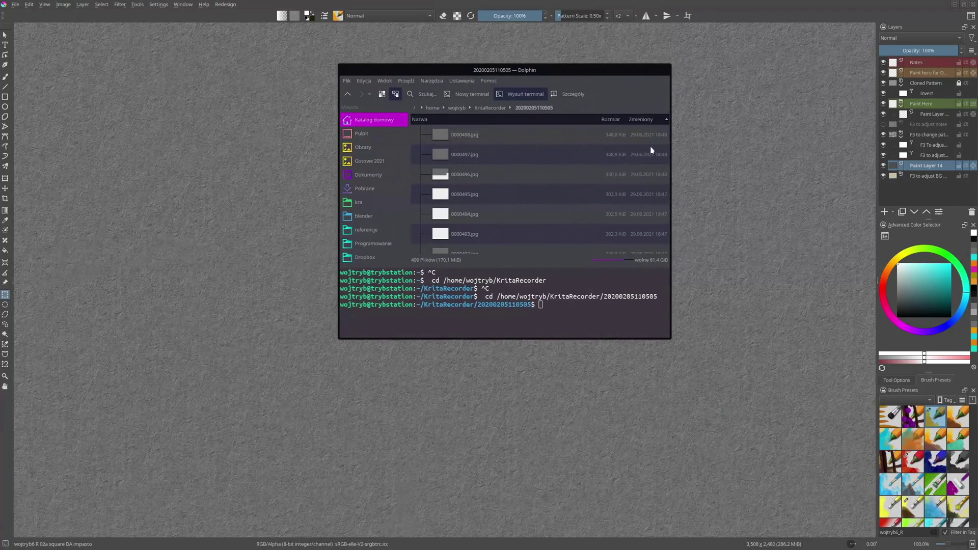
pyautogui.scroll(-11, 517, 185)
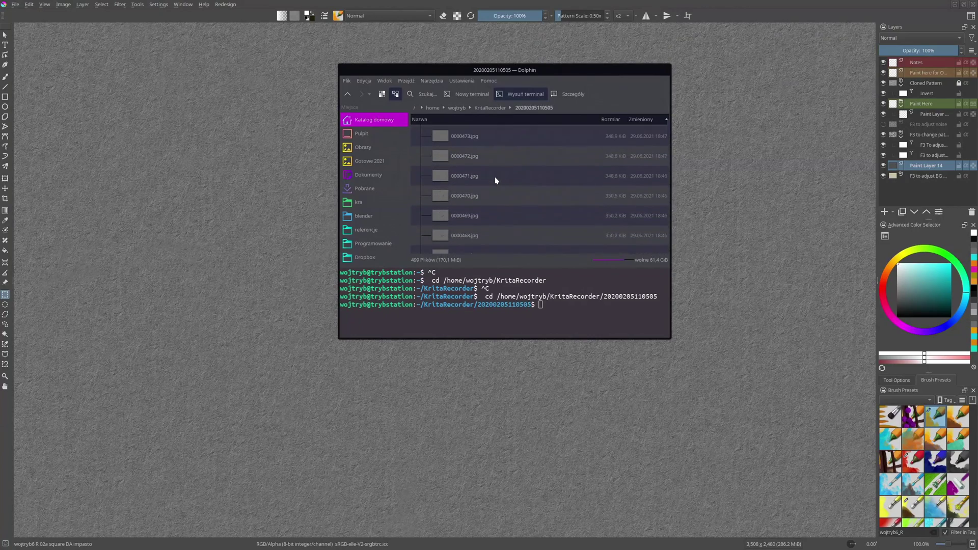
pyautogui.scroll(-9, 494, 181)
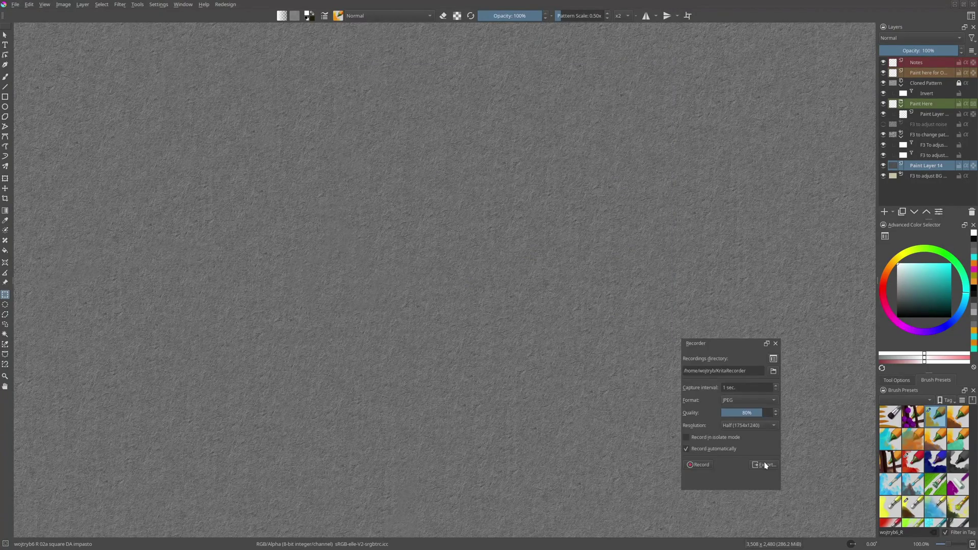
# Open the timelapse export settings for the recording and move the dialog clear of the Recorder.
pyautogui.click(765, 465)
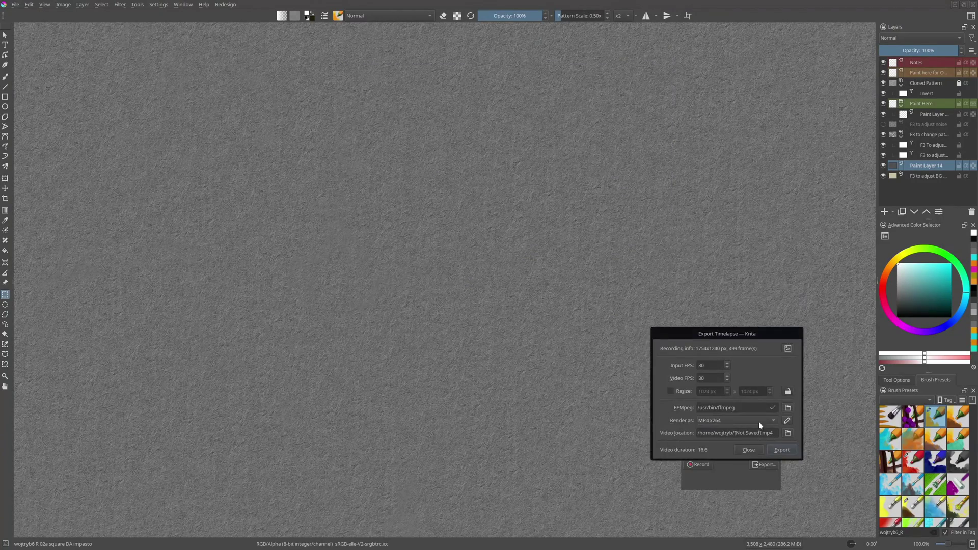
pyautogui.moveTo(740, 338); pyautogui.dragTo(609, 347)
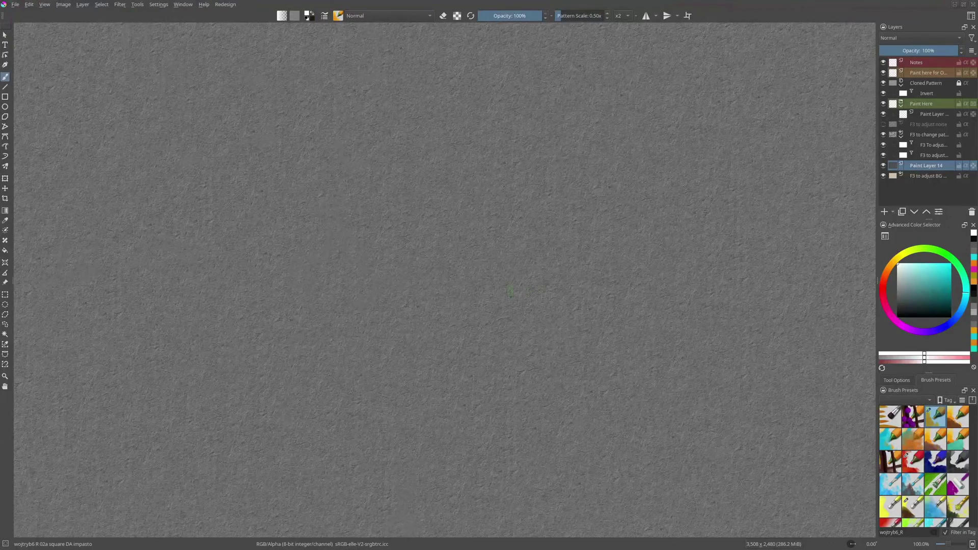
# Look up "settings" and "config" in the action search.
pyautogui.hotkey('ctrl', 'Return')
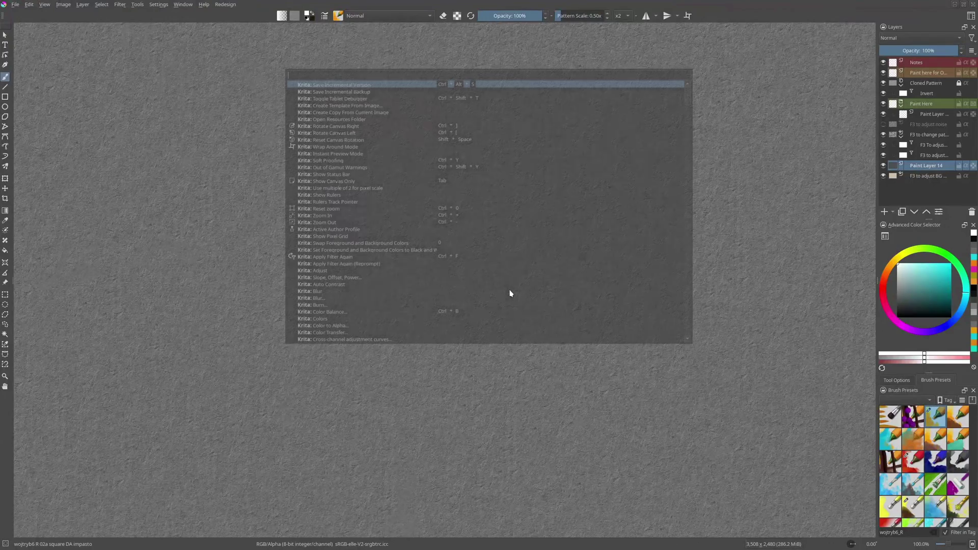
pyautogui.write('settings')
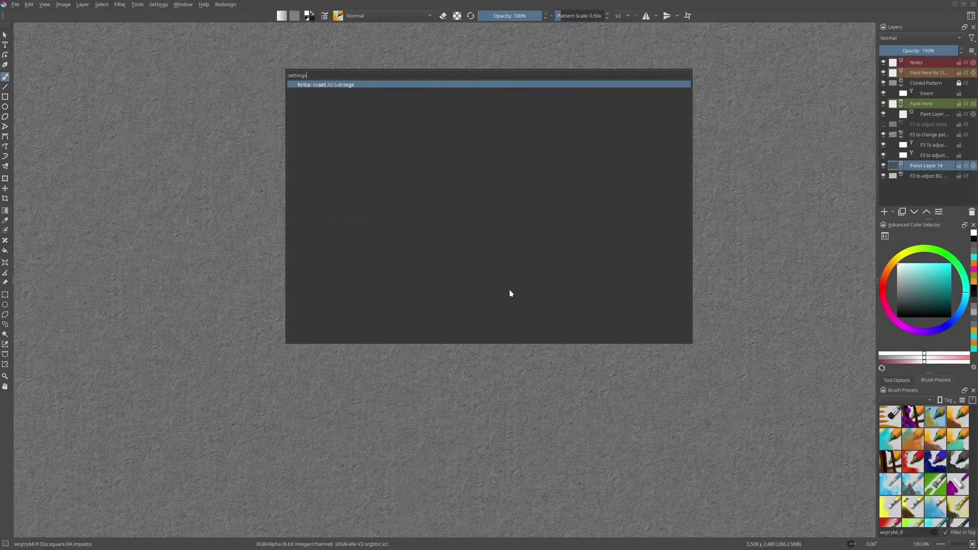
pyautogui.press('BackSpace')
pyautogui.press('BackSpace')
pyautogui.press('BackSpace')
pyautogui.press('BackSpace')
pyautogui.press('BackSpace')
pyautogui.press('BackSpace')
pyautogui.press('BackSpace')
pyautogui.press('BackSpace')
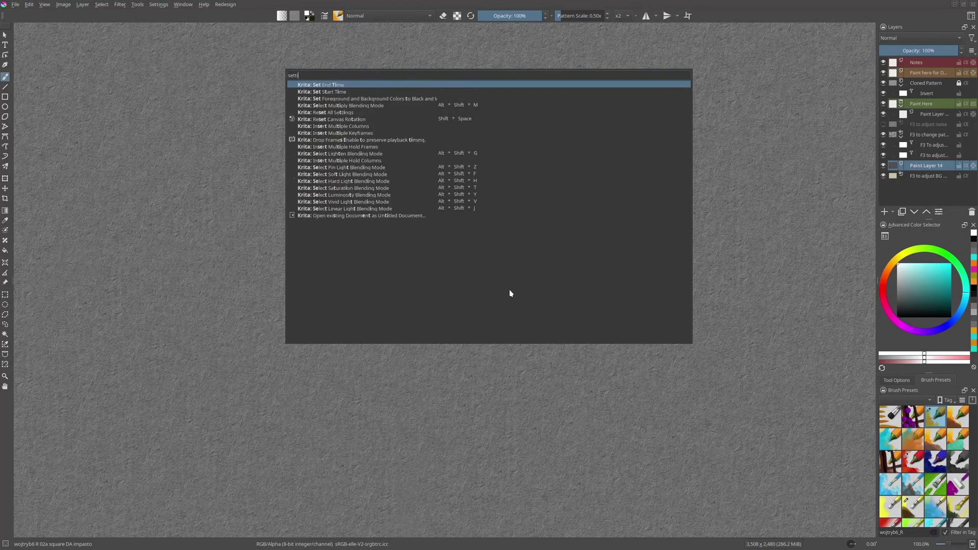
pyautogui.write('config')
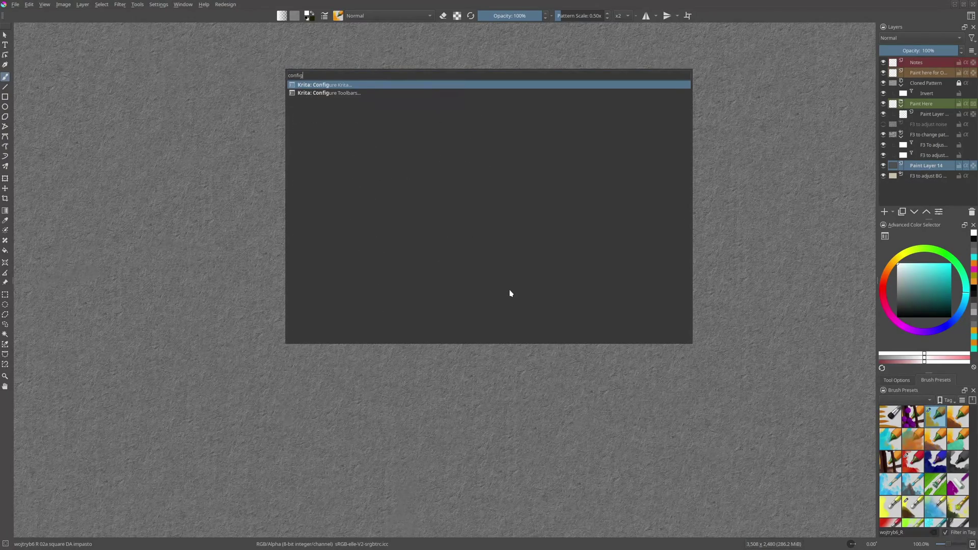
# Replace the action search text with "Notes" and activate the Notes layer from the matches.
pyautogui.press('BackSpace')
pyautogui.press('BackSpace')
pyautogui.press('BackSpace')
pyautogui.write('Notes')
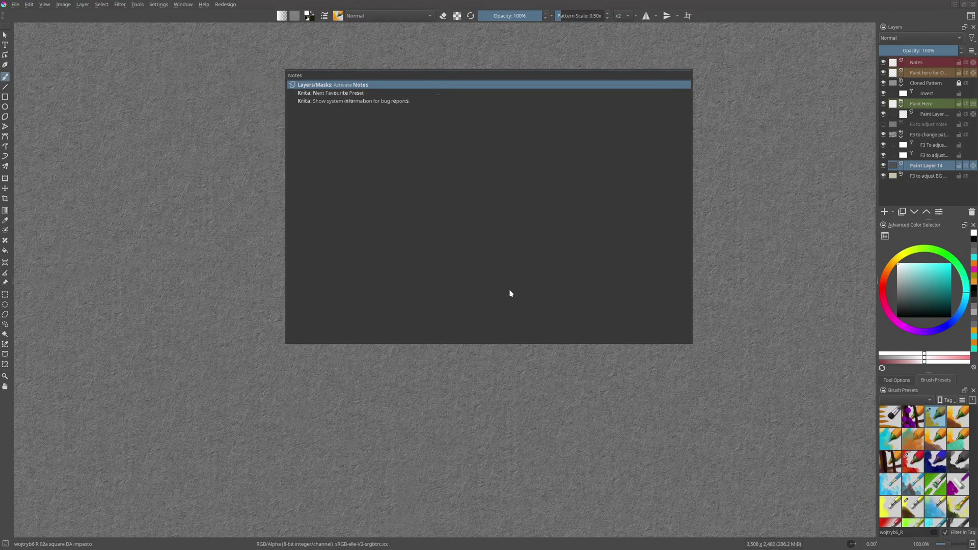
pyautogui.press('Down')
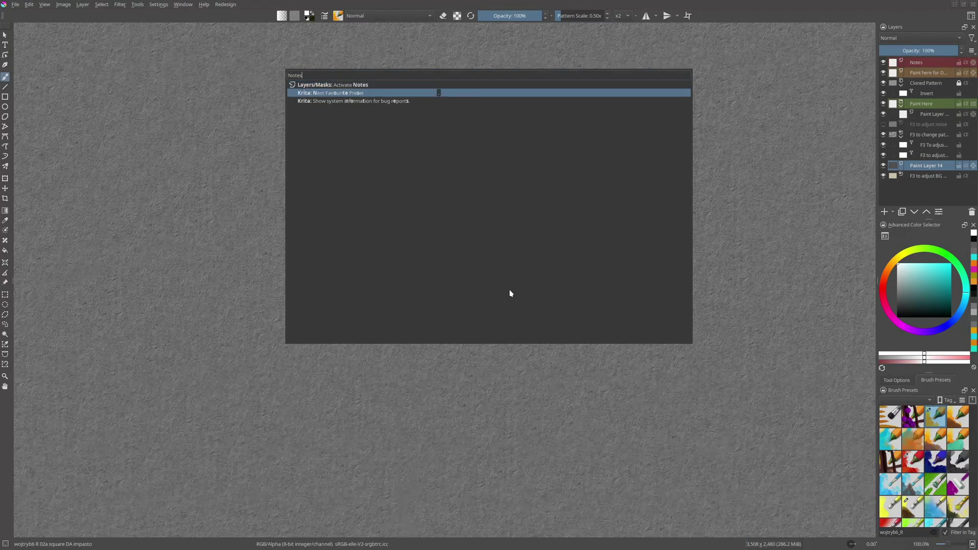
pyautogui.press('Up')
pyautogui.press('Return')
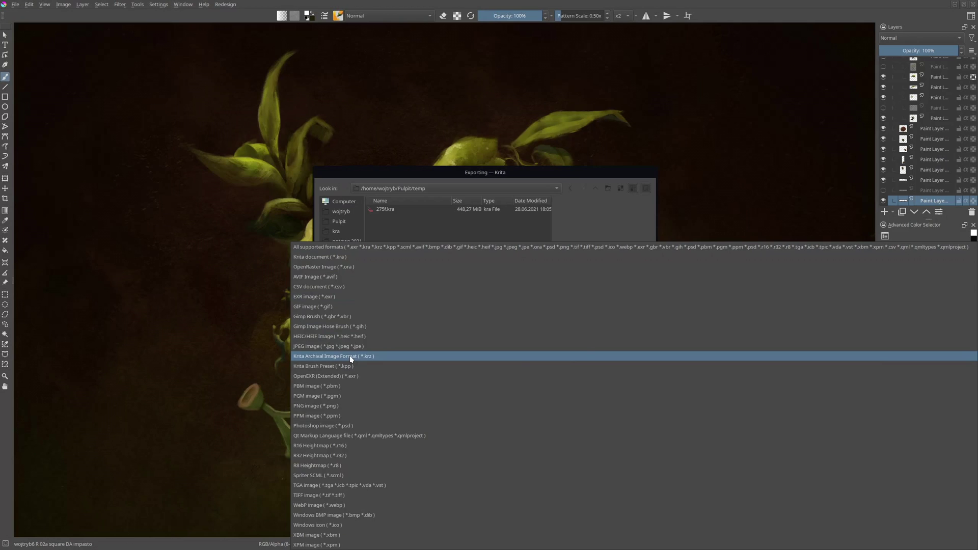
# Choose Krita Archival Image Format (*.krz) as the export format for the plant painting.
pyautogui.click(350, 356)
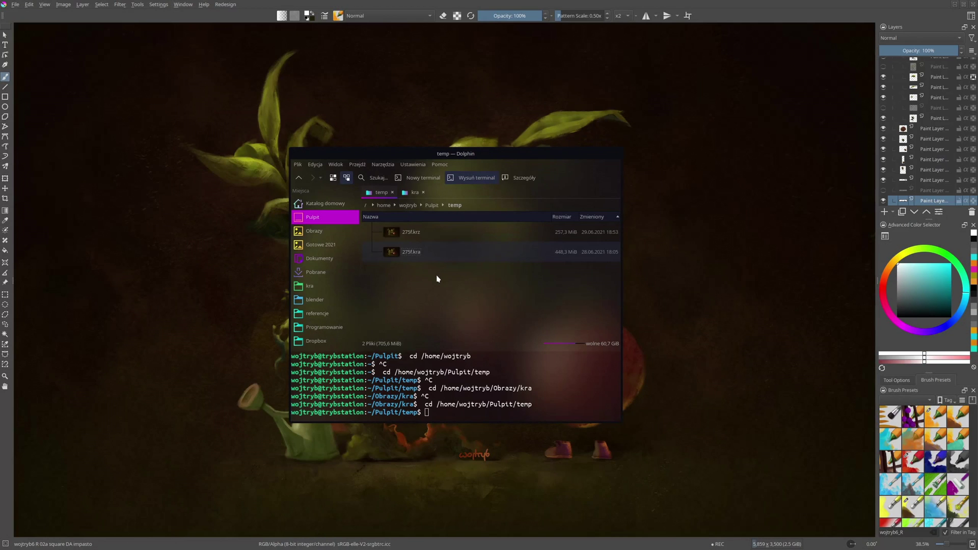
# Enlarge the previews in Dolphin's temp folder and compare the sizes of the .krz and .kra files.
pyautogui.scroll(3, 437, 278)
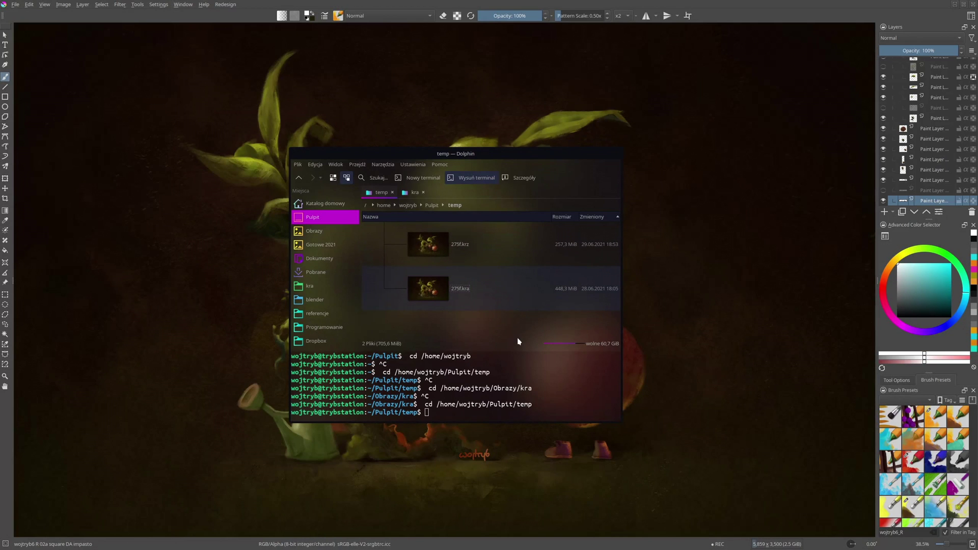
pyautogui.click(467, 249)
pyautogui.click(460, 279)
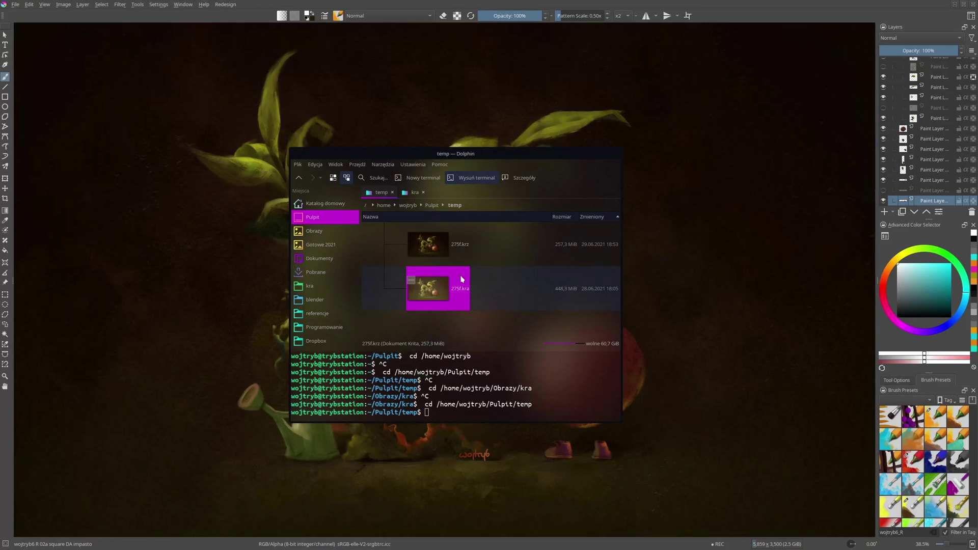
pyautogui.click(461, 249)
pyautogui.click(473, 281)
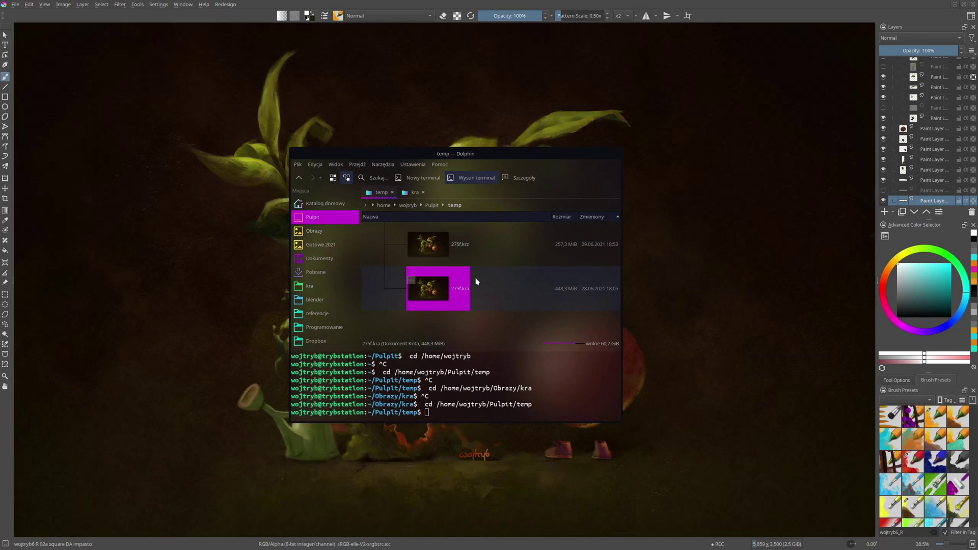
pyautogui.click(494, 324)
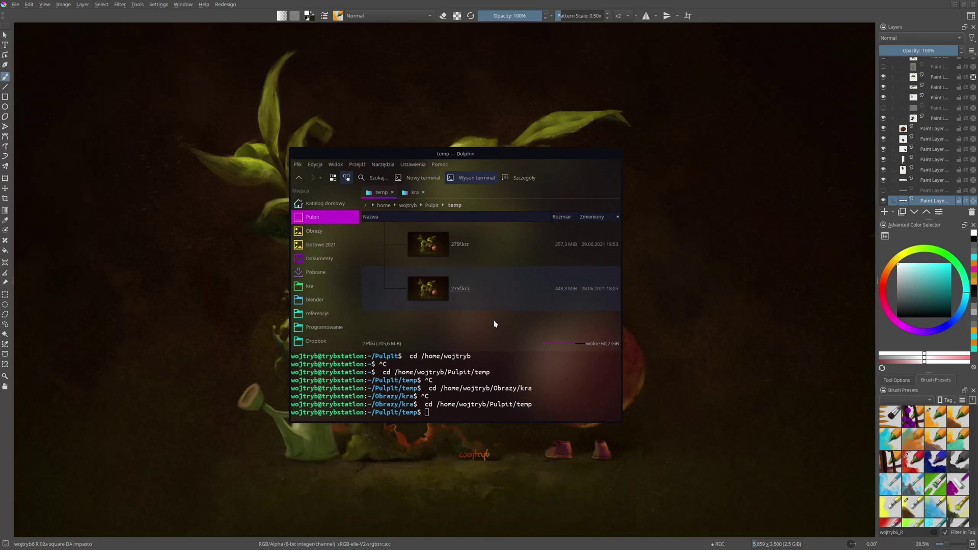